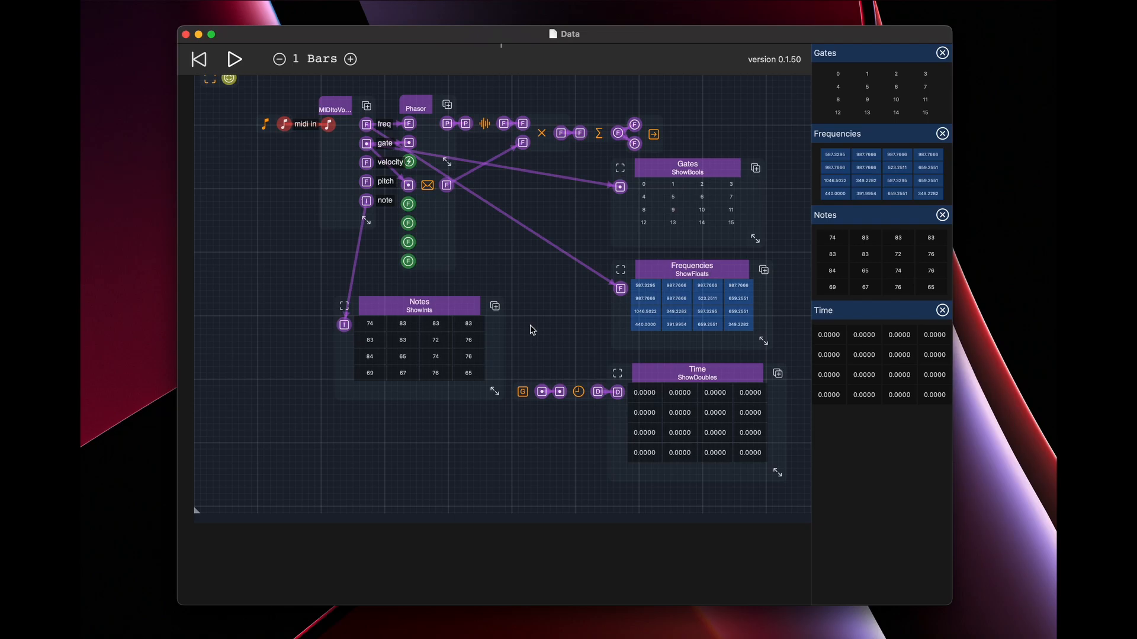
Examine the Notes, Time, Frequencies and Gates display modules in the Data schematic.
click(436, 312)
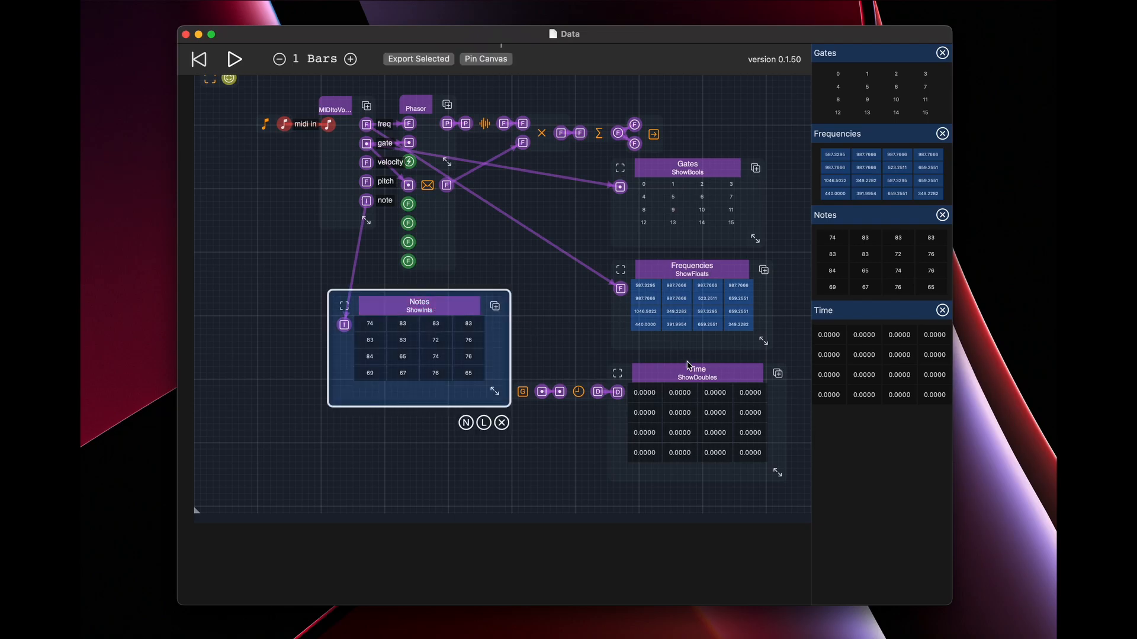
shift+click(694, 373)
click(537, 274)
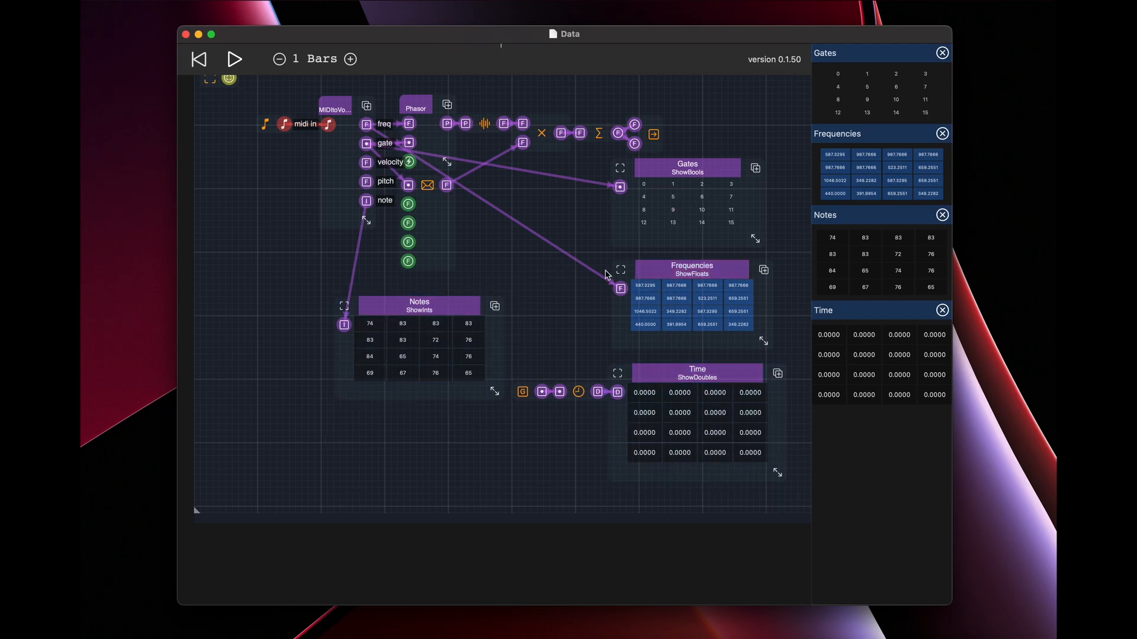
click(656, 275)
click(507, 281)
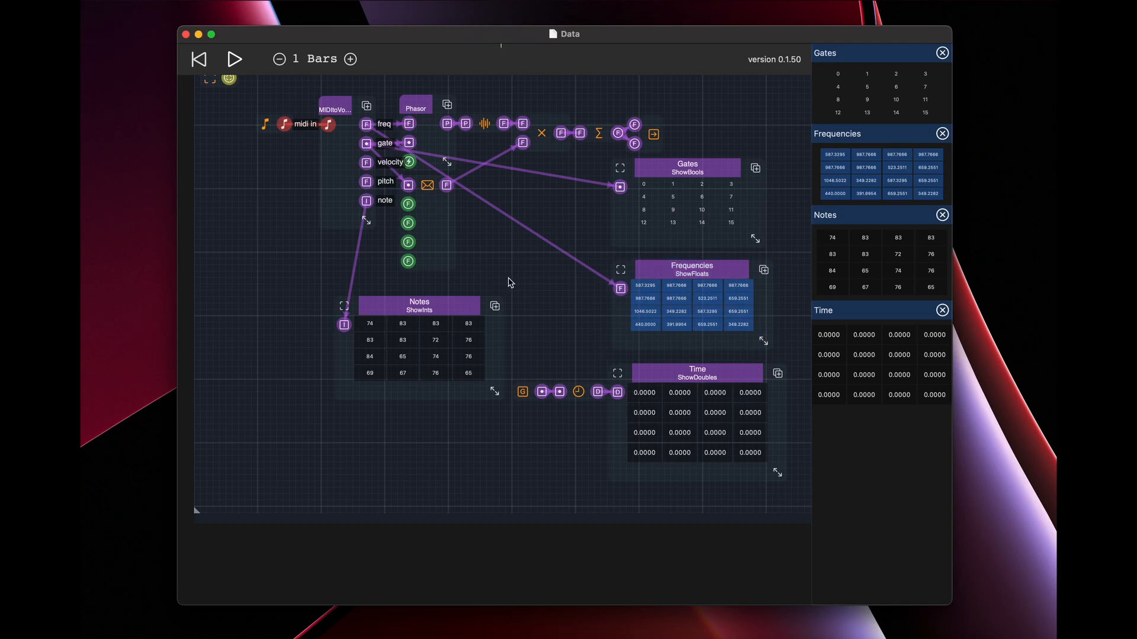
click(703, 172)
click(556, 318)
Close the Data document, create a new empty document and enlarge its window.
click(185, 35)
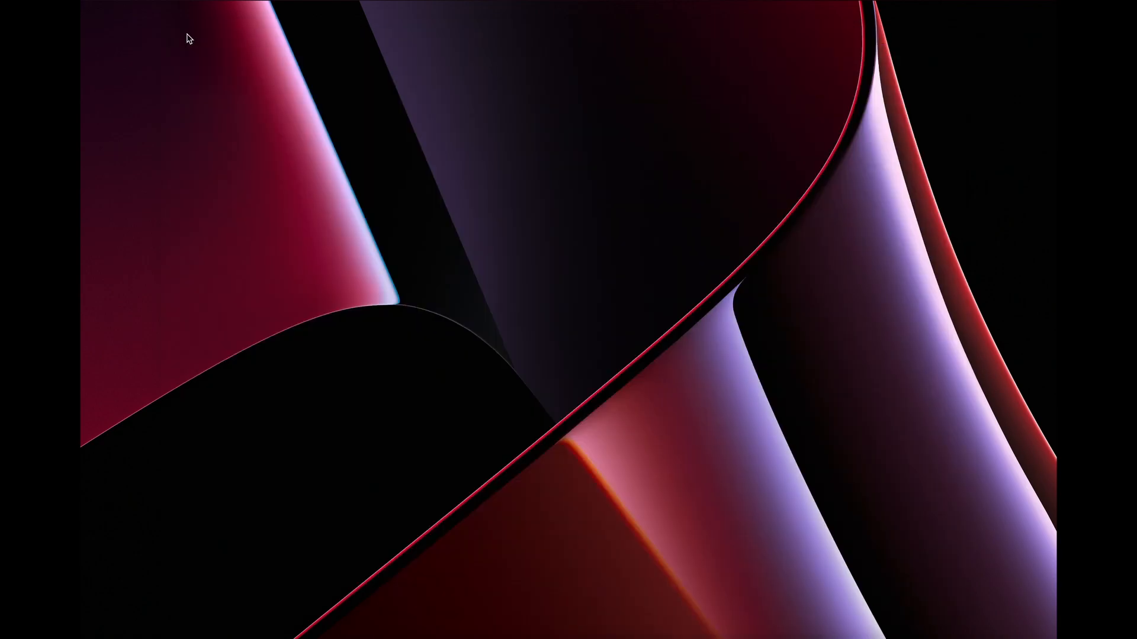
key(super+n)
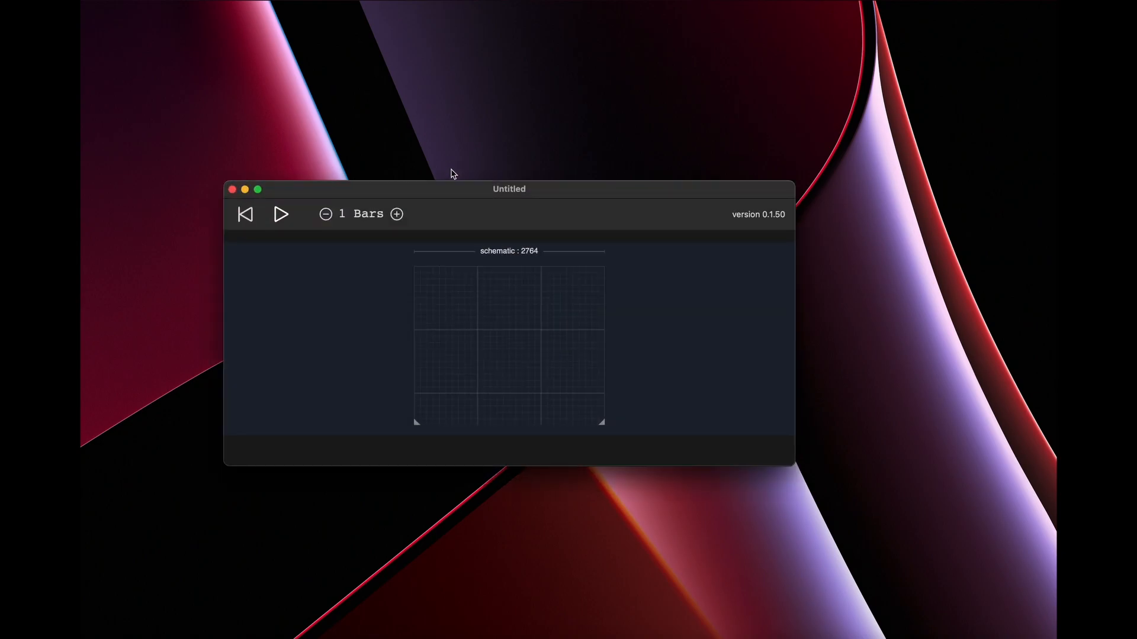
drag(487, 195, 447, 78)
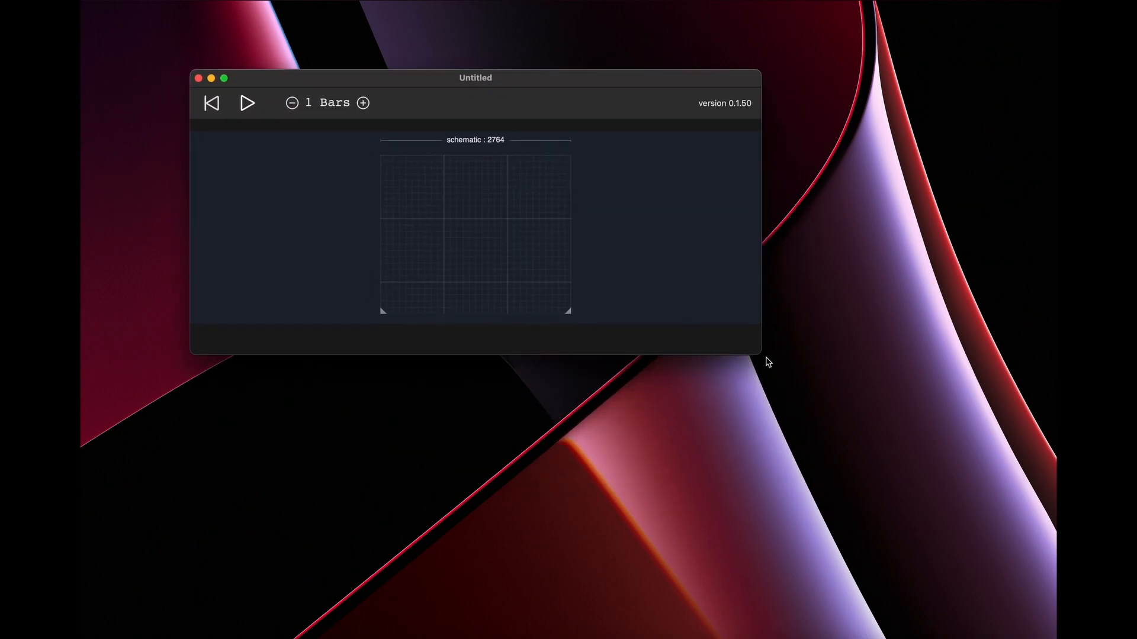
drag(755, 353, 914, 539)
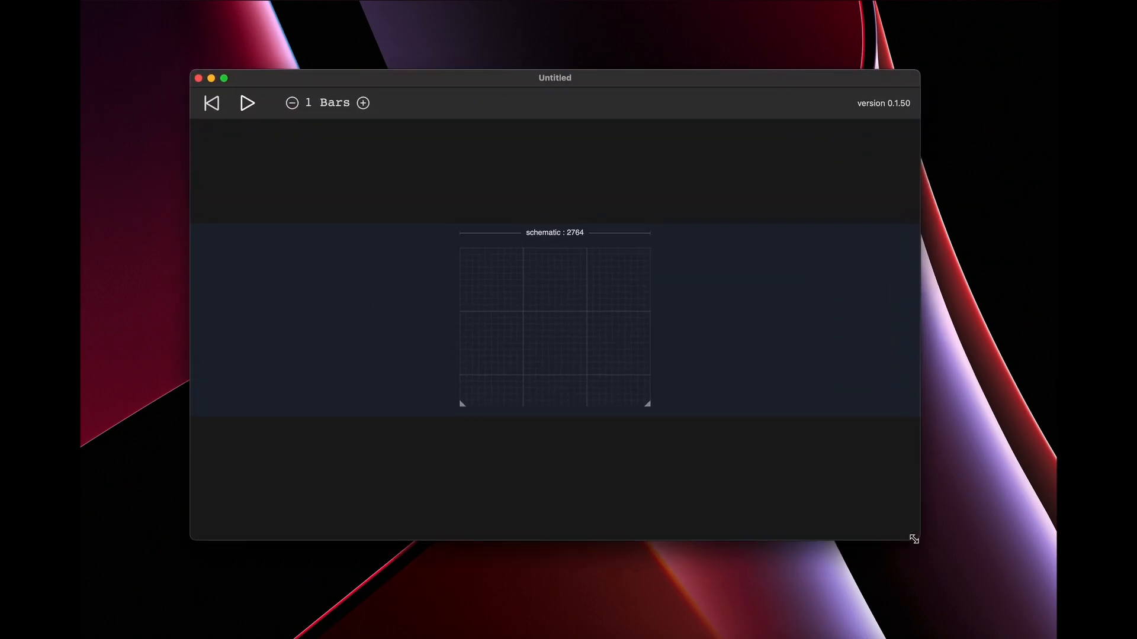
Add a SineSynth module to the empty schematic and shift it to the right to leave room before its input.
right_click(543, 318)
click(522, 327)
drag(544, 302, 670, 301)
Add KeyIn and KeyToMidi components before the SineSynth and wire KeyIn through KeyToMidi to the SineSynth's MIDI input.
click(363, 274)
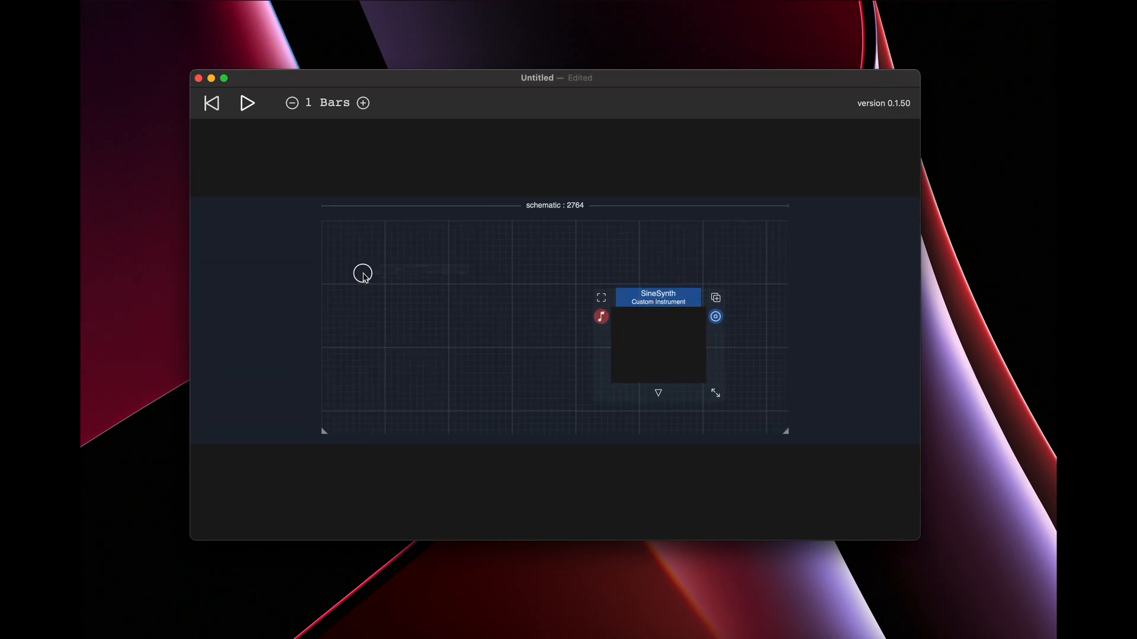
click(466, 273)
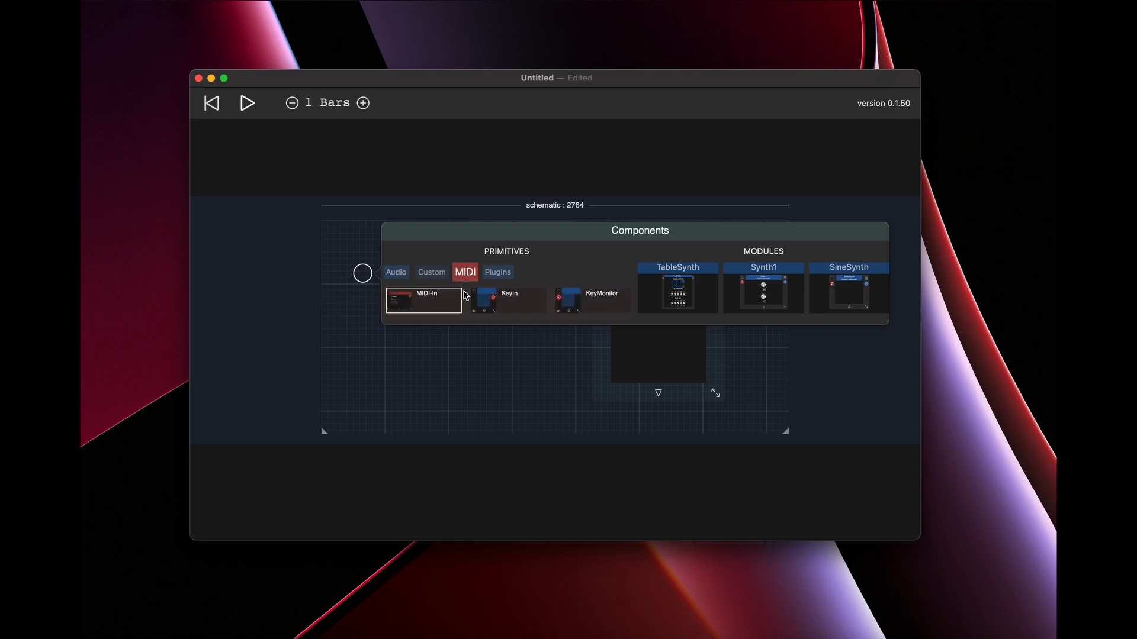
click(504, 299)
click(449, 297)
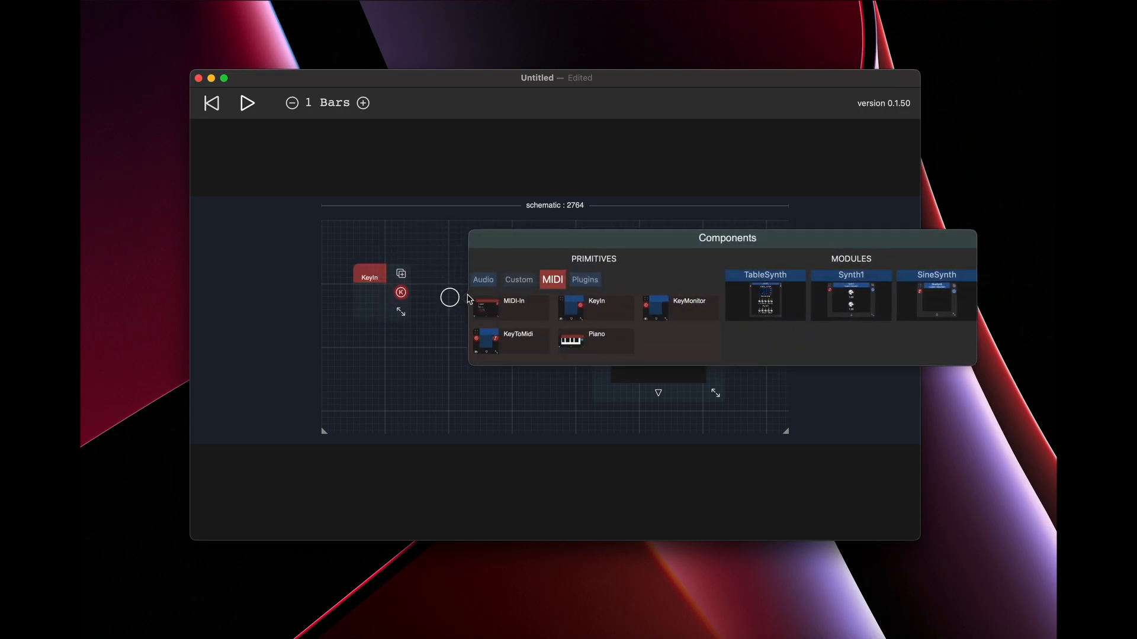
click(512, 340)
drag(401, 292, 604, 319)
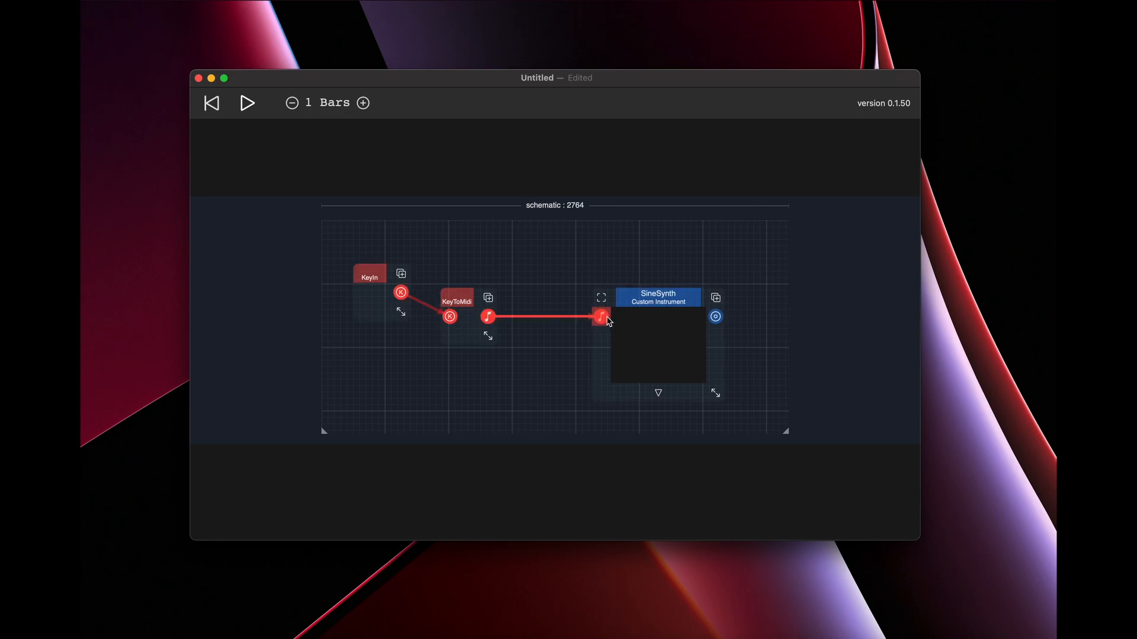
Add an Audio-Out component after the SineSynth and connect the SineSynth's output to it.
click(735, 262)
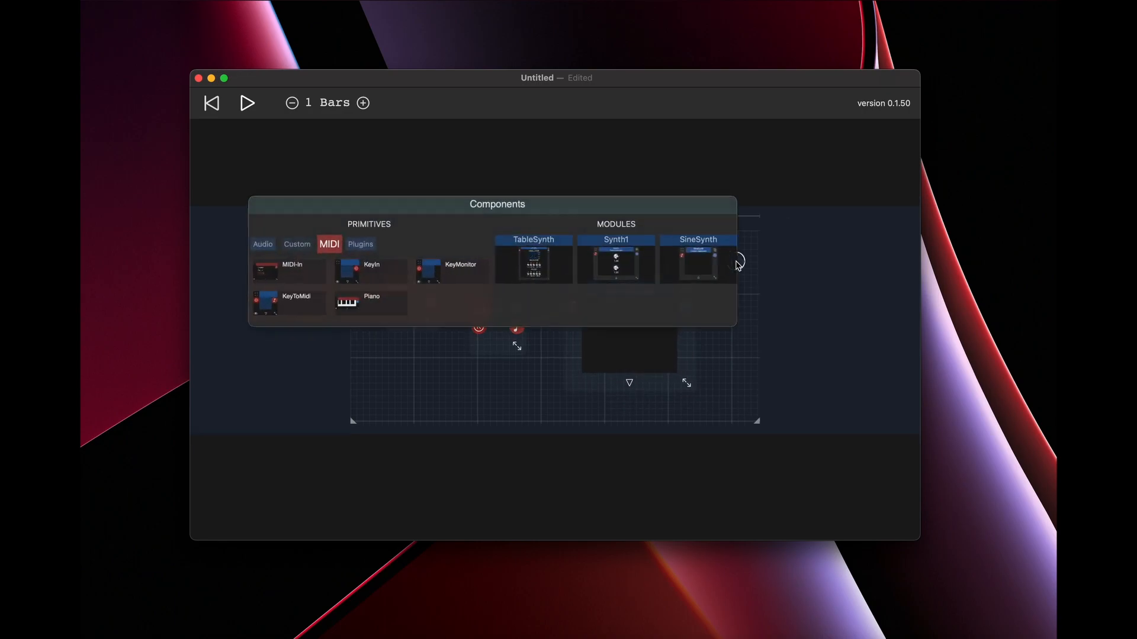
click(245, 247)
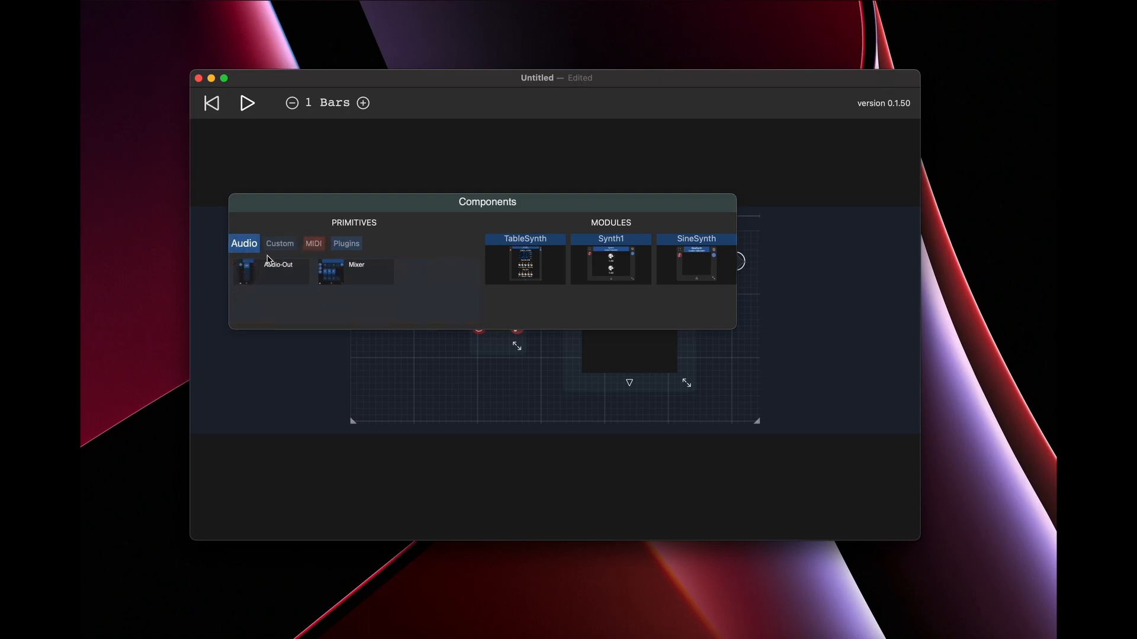
click(268, 258)
drag(624, 281, 673, 263)
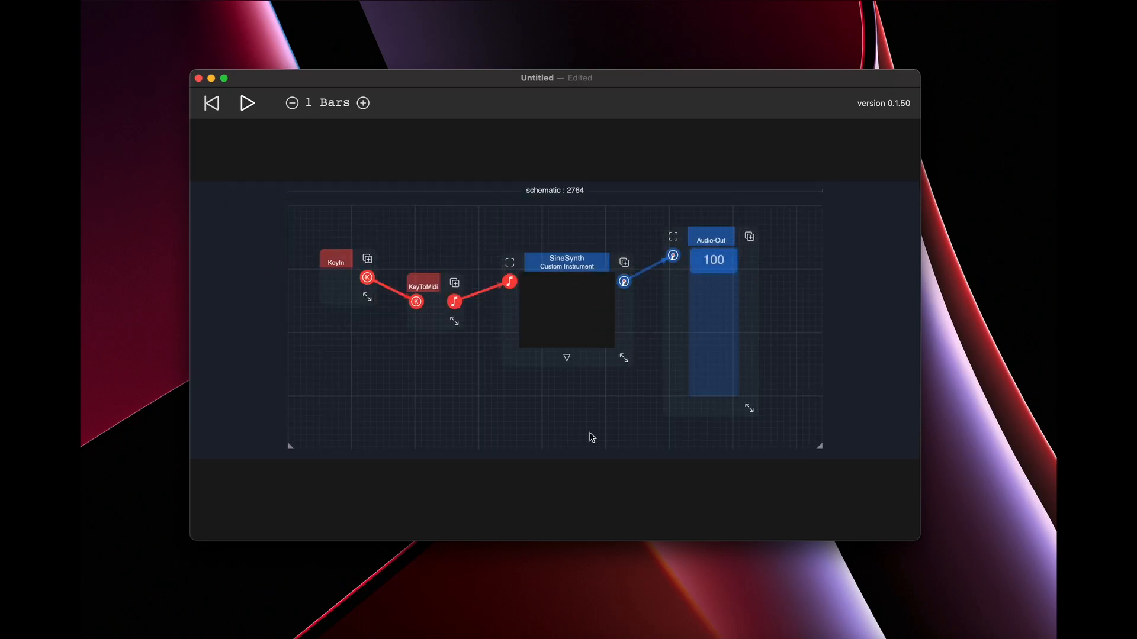
Reposition KeyToMidi, SineSynth and Audio-Out so the connected chain runs roughly in one row.
drag(422, 286, 418, 267)
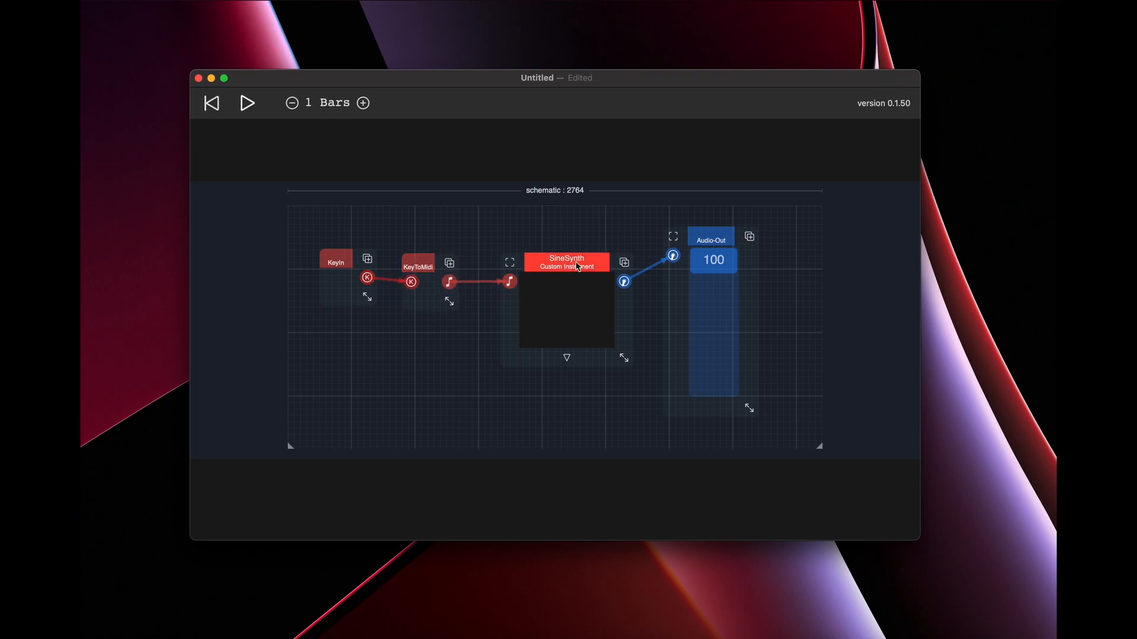
drag(575, 268, 563, 267)
mouse_move(711, 242)
mouse_down()
mouse_move(703, 262)
mouse_move(703, 251)
mouse_up()
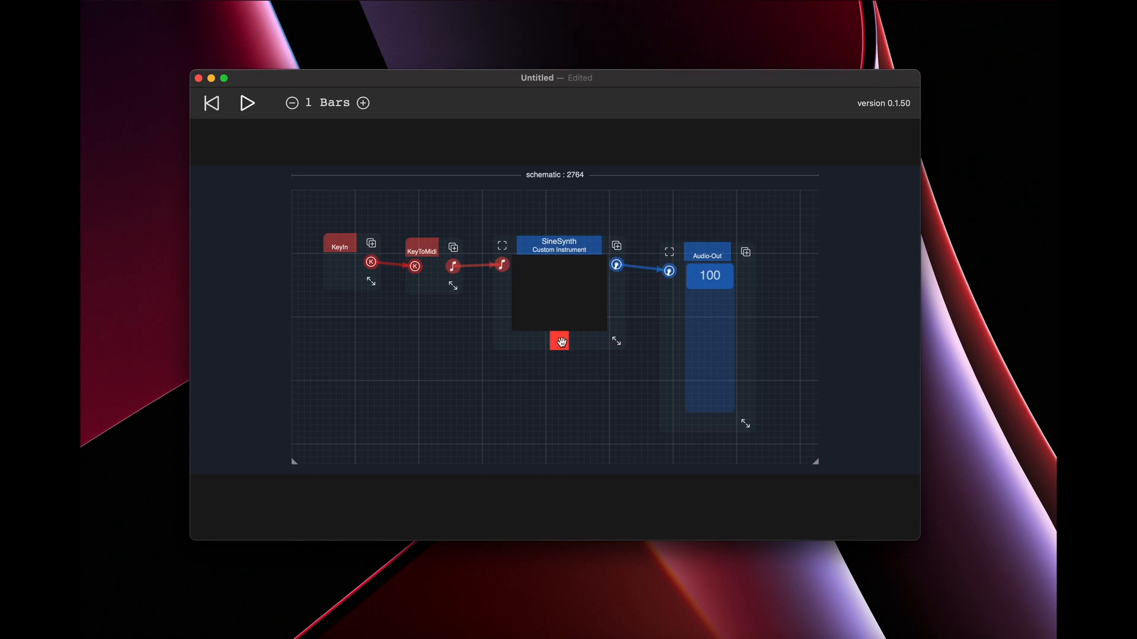
Expand the SineSynth module to show its internal schematic.
click(561, 342)
scroll(626, 388, down, 5)
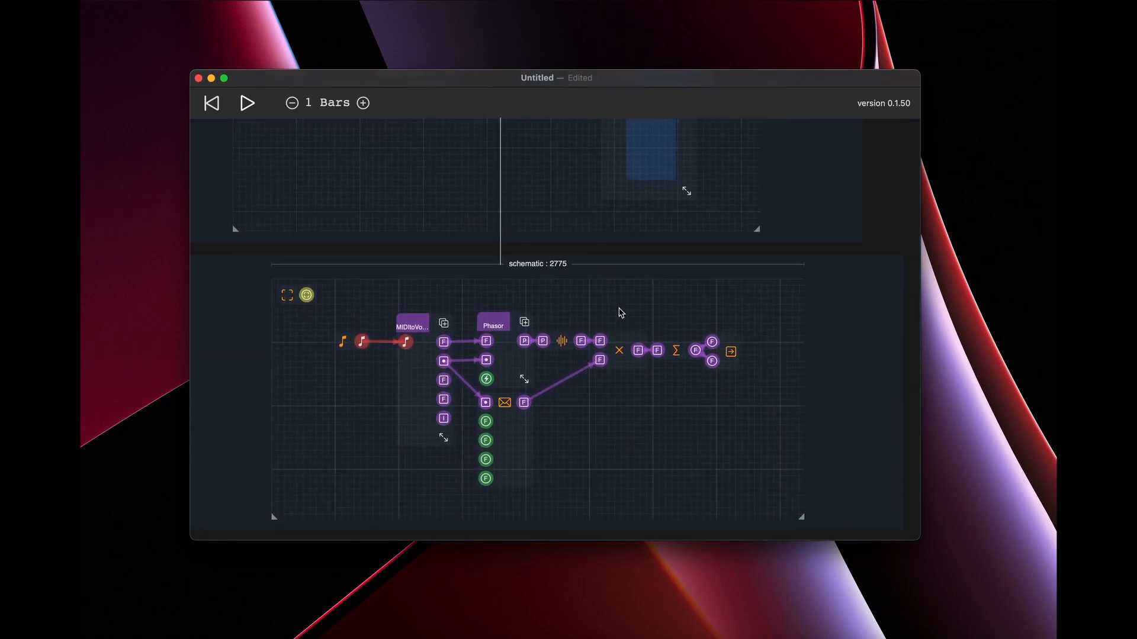
scroll(621, 312, down, 3)
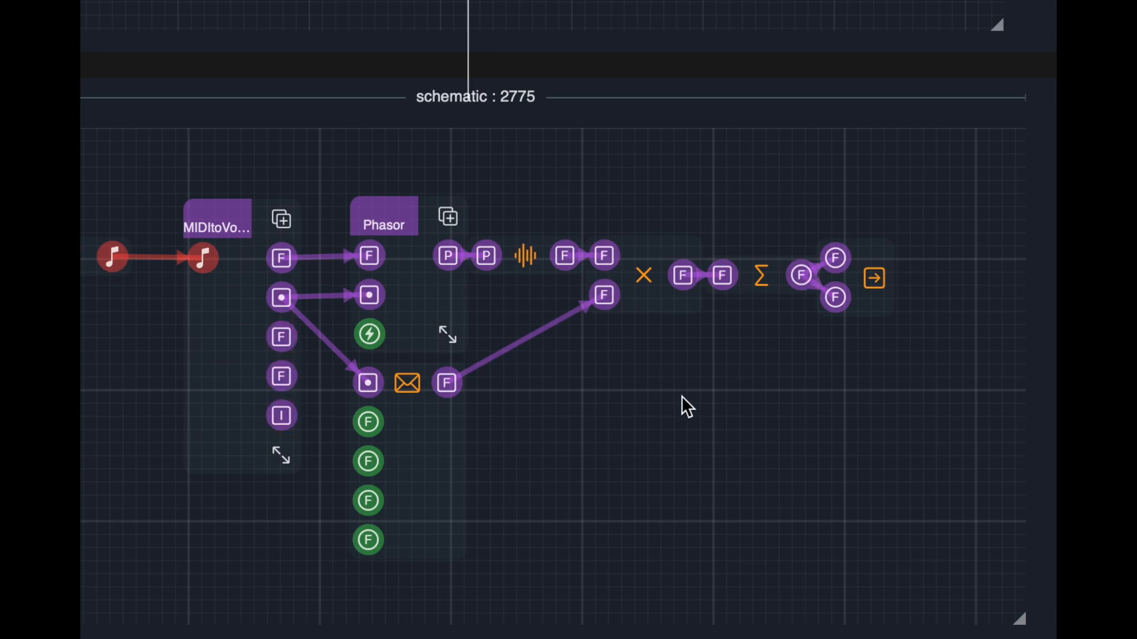
double_click(603, 391)
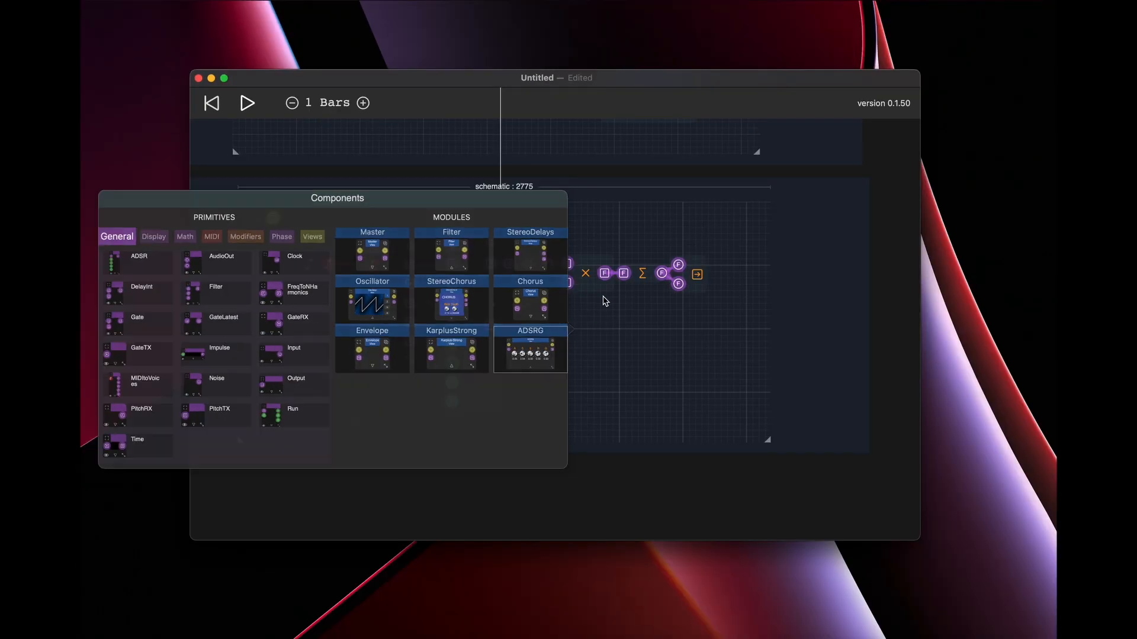
click(605, 301)
double_click(588, 347)
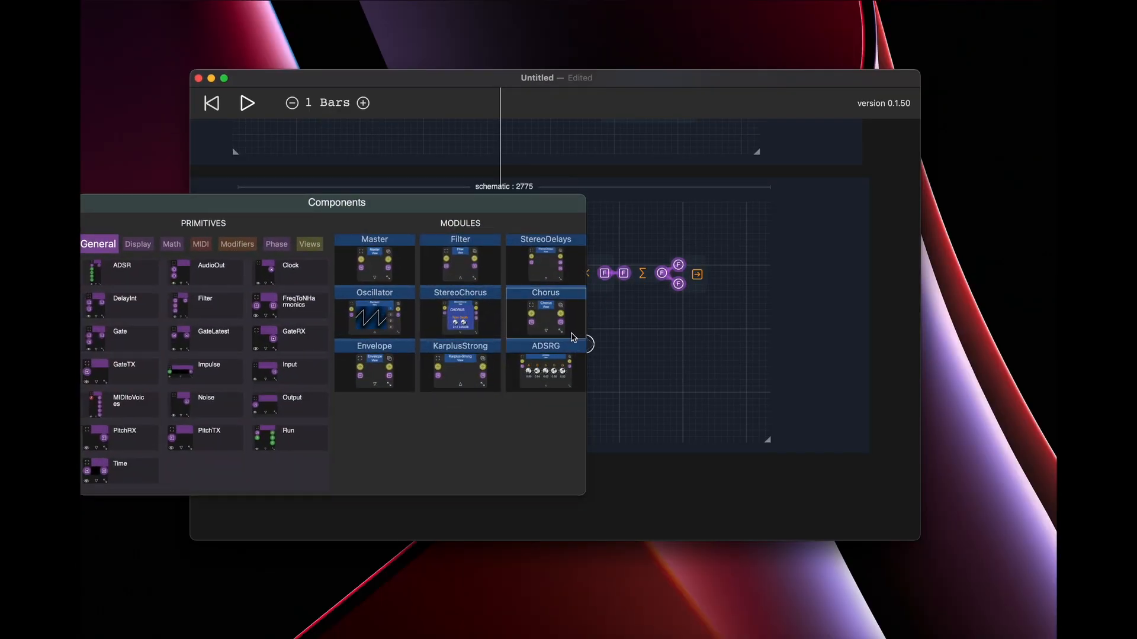
click(629, 283)
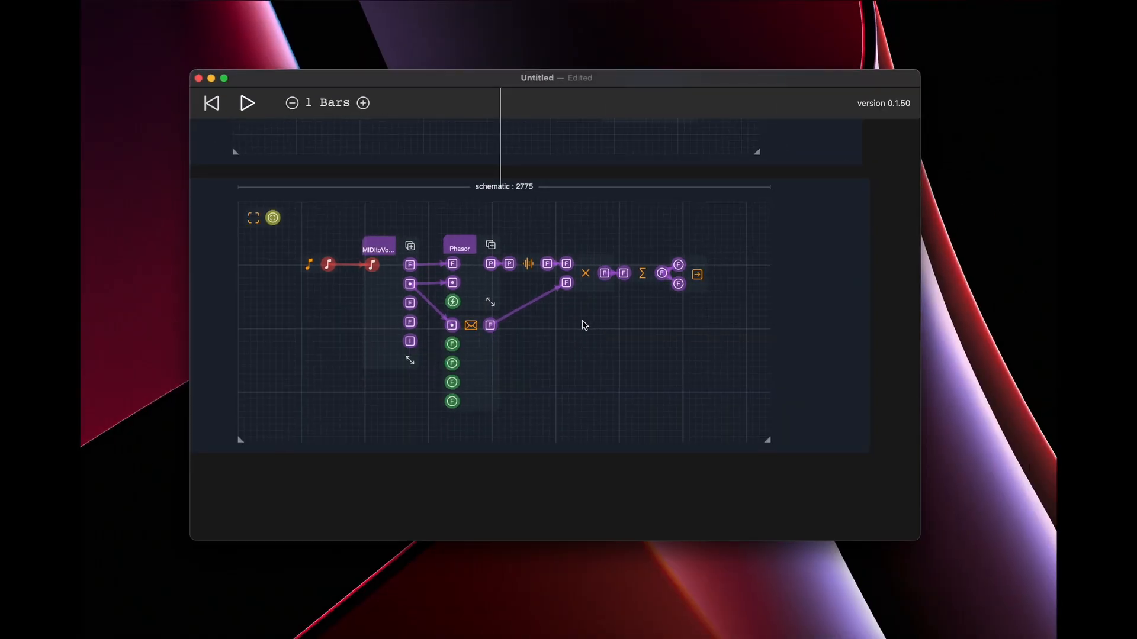
Add a Time component from the General primitives to the empty area below the multiply node in the SineSynth's schematic.
double_click(576, 352)
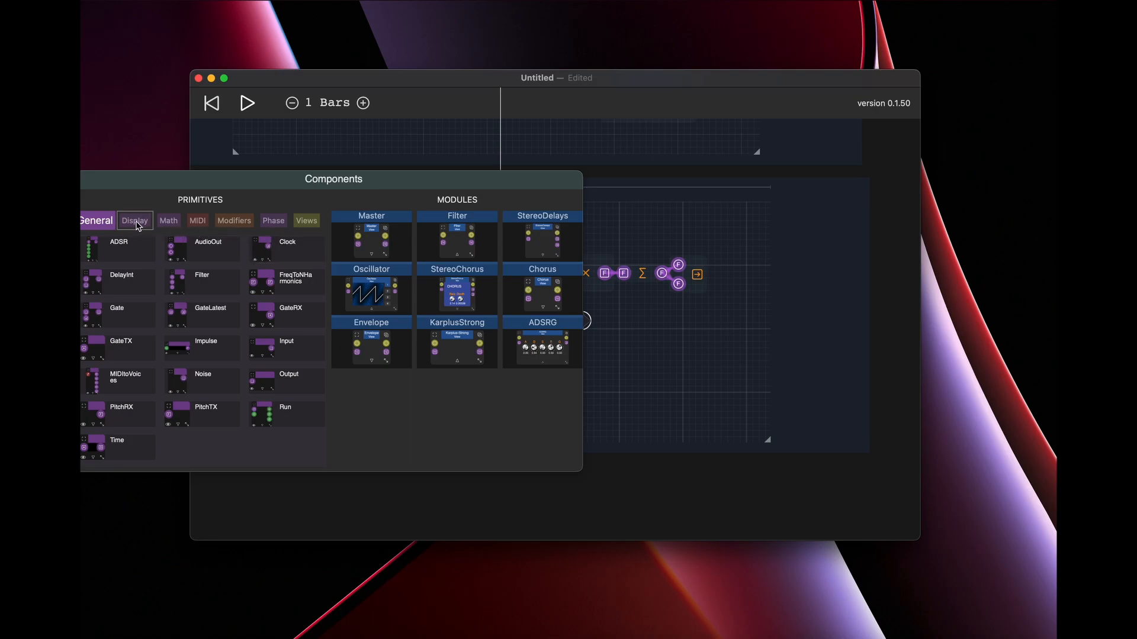
click(117, 225)
click(98, 221)
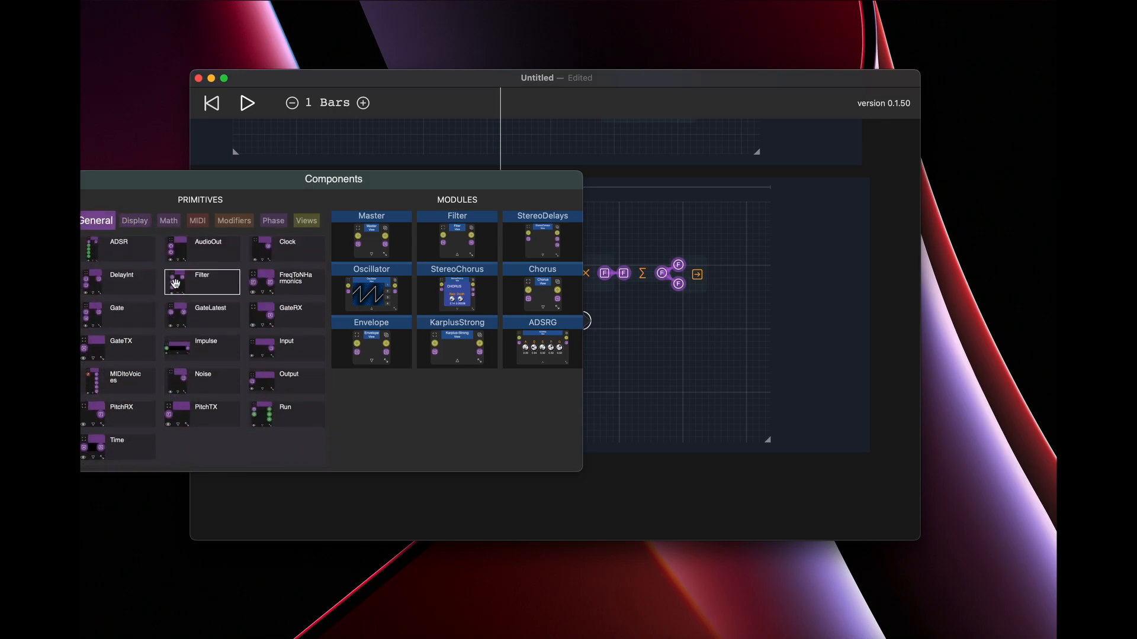
click(124, 436)
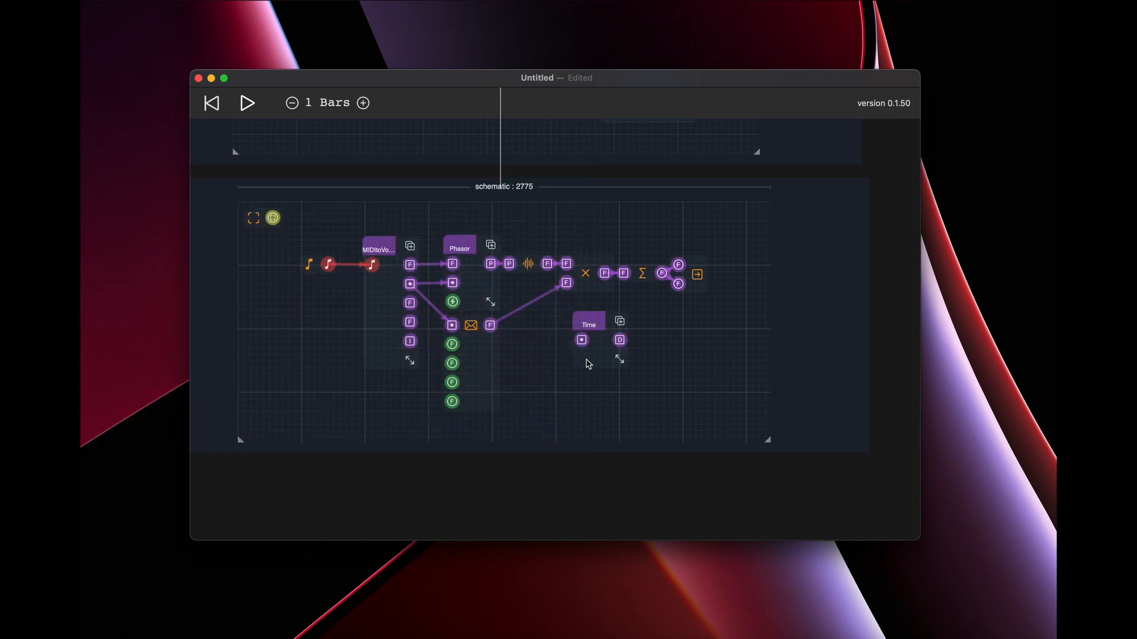
click(593, 326)
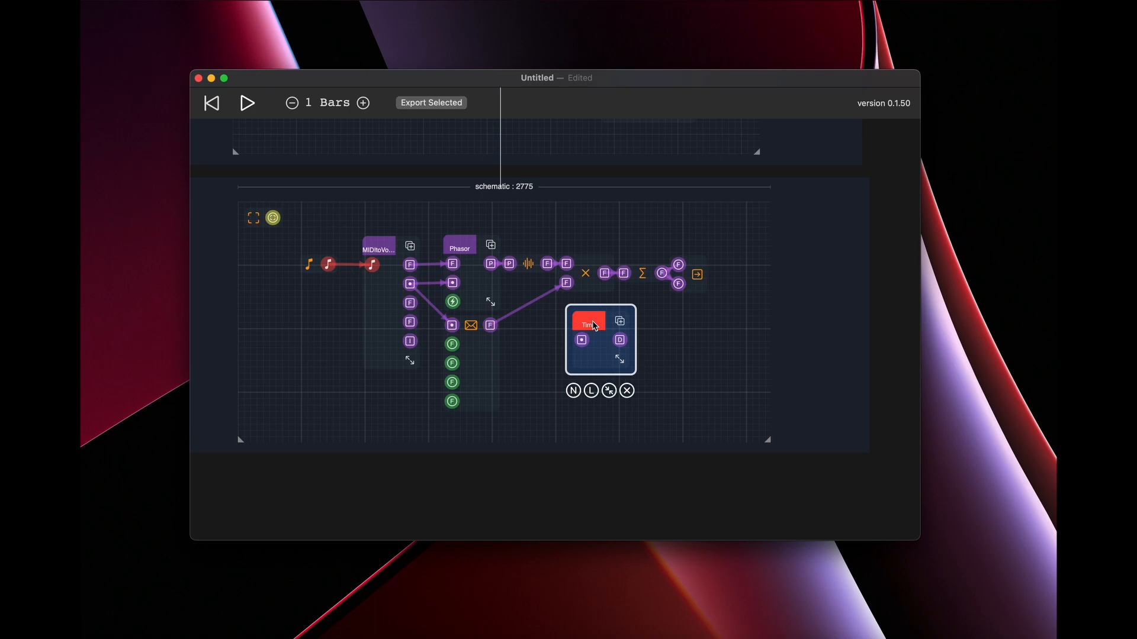
click(658, 352)
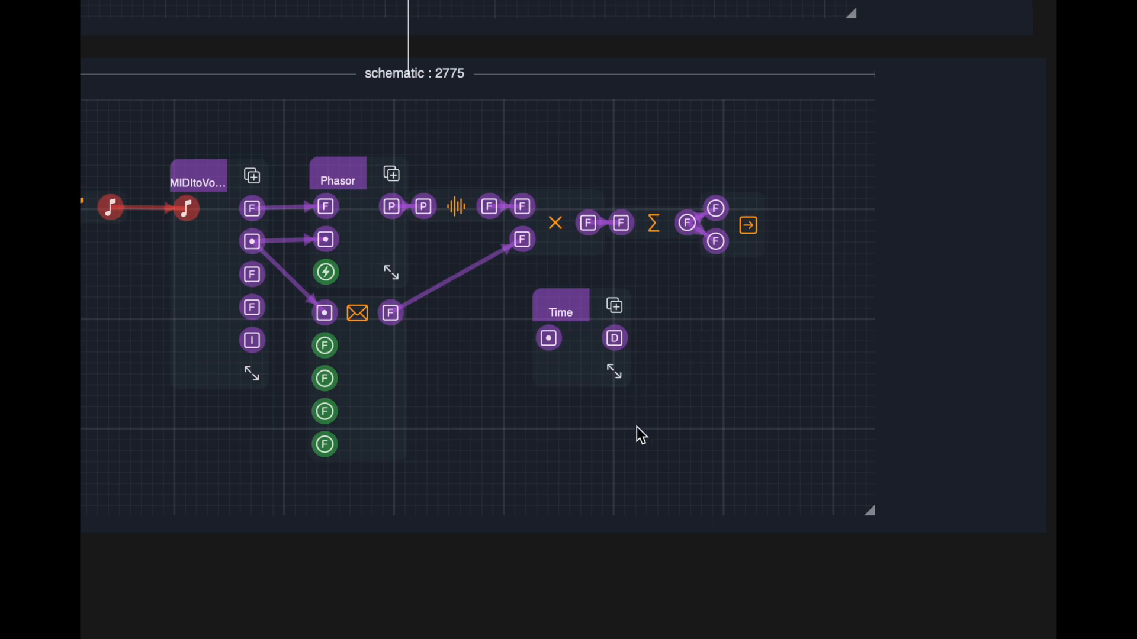
Move the Time component to the far right of the SineSynth's internal schematic, clear of the existing nodes.
drag(620, 343, 677, 322)
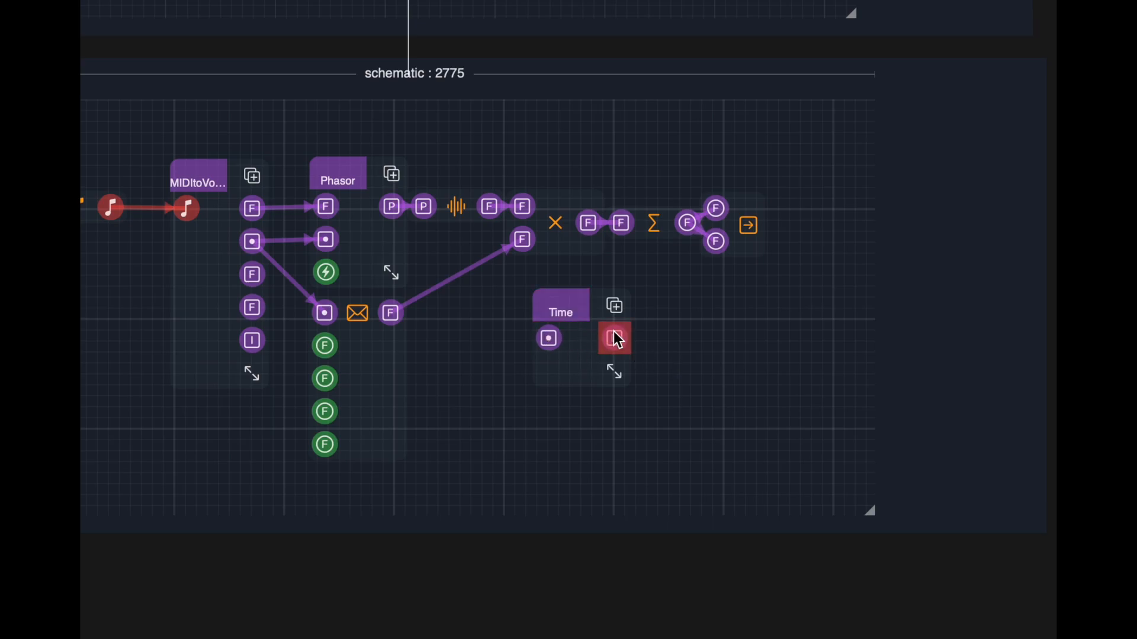
click(558, 310)
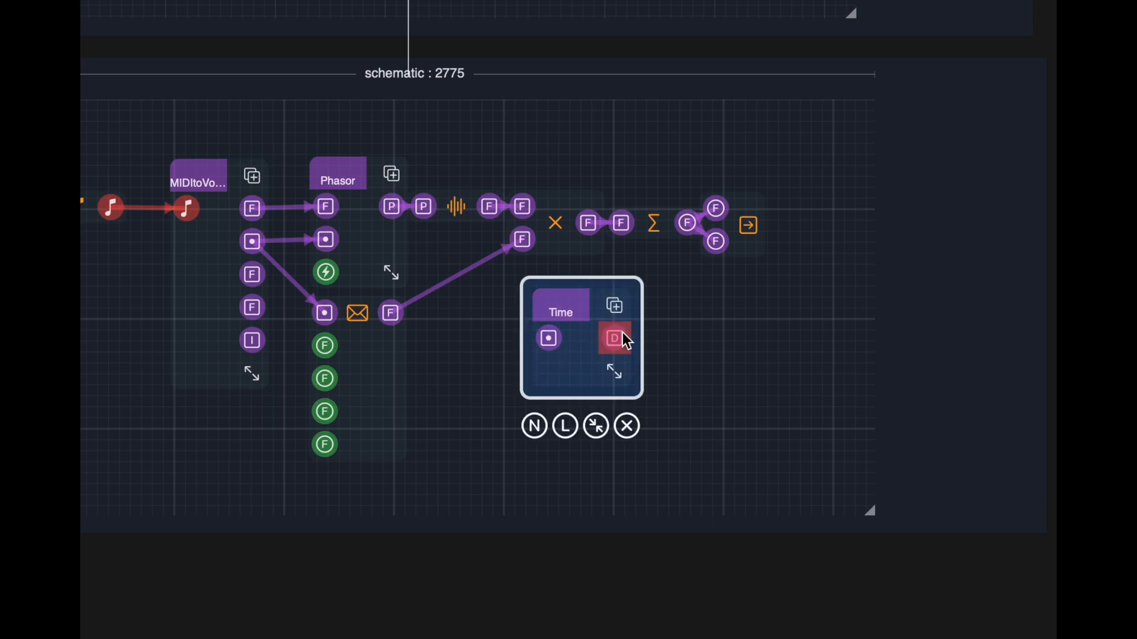
click(681, 338)
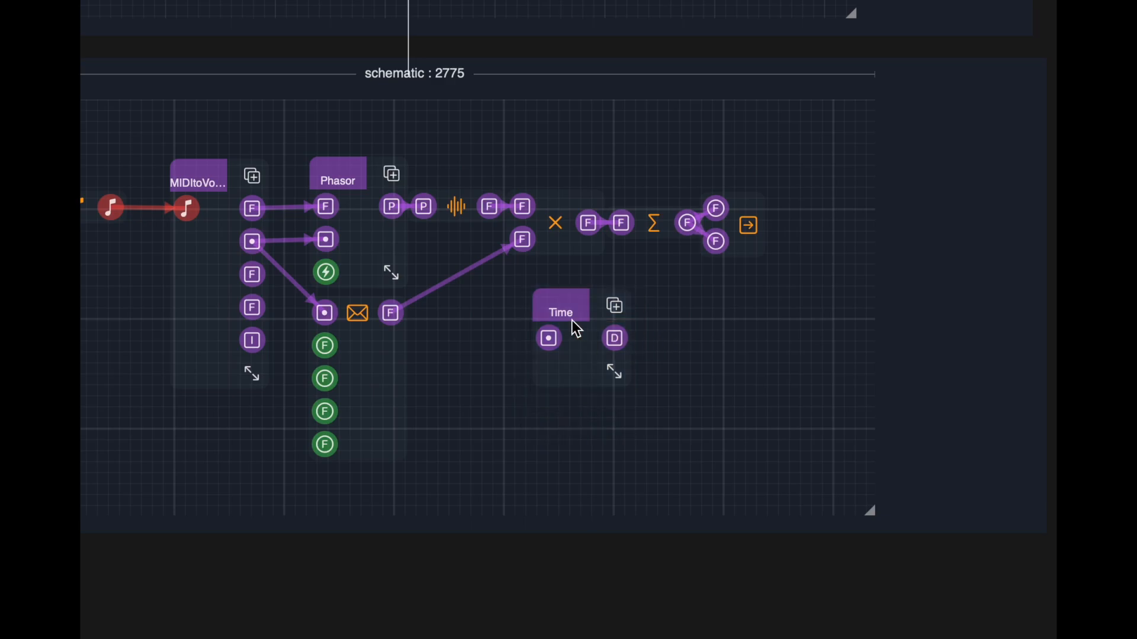
drag(571, 312, 677, 332)
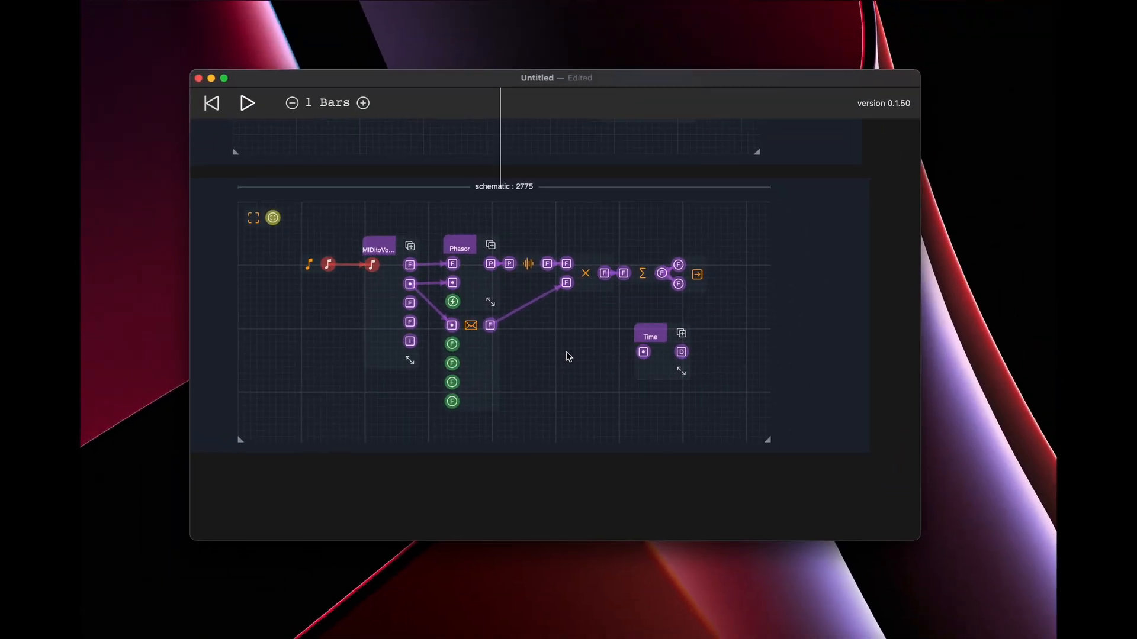
drag(644, 384, 700, 368)
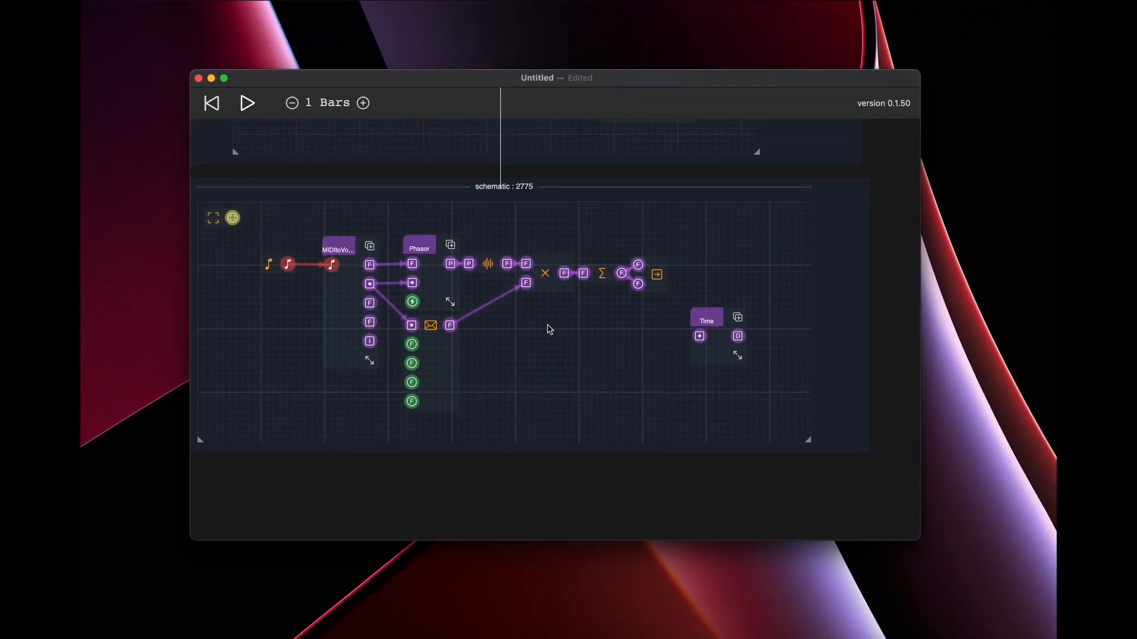
Add a ShowFloats display component to the empty area between Phasor and Time, enlarged to show its 4×4 value grid.
right_click(548, 325)
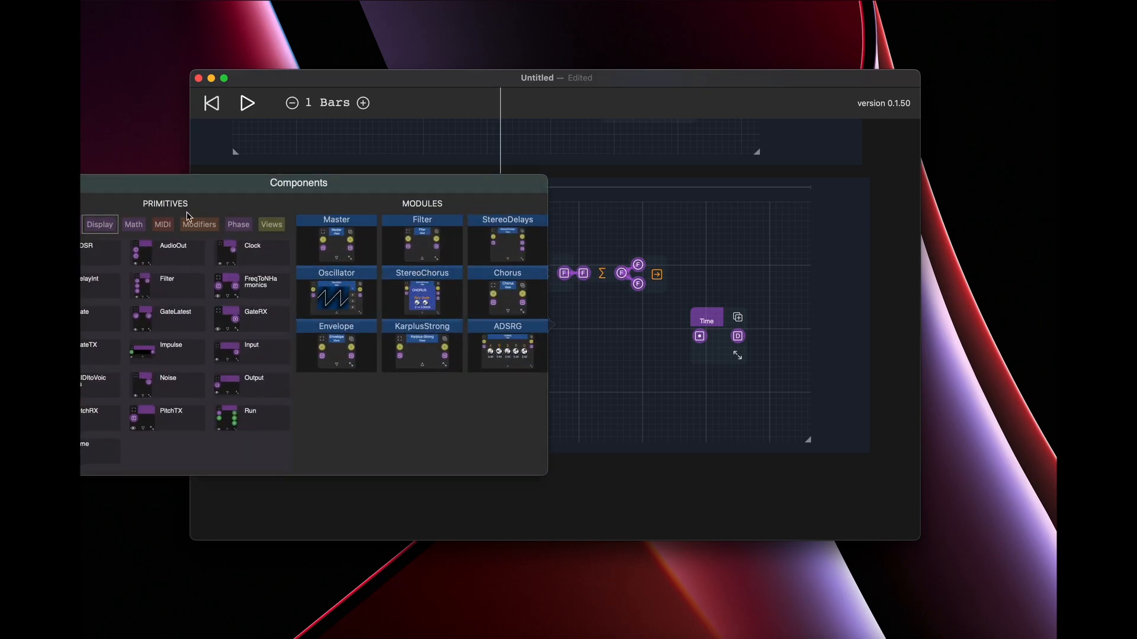
click(729, 401)
right_click(727, 401)
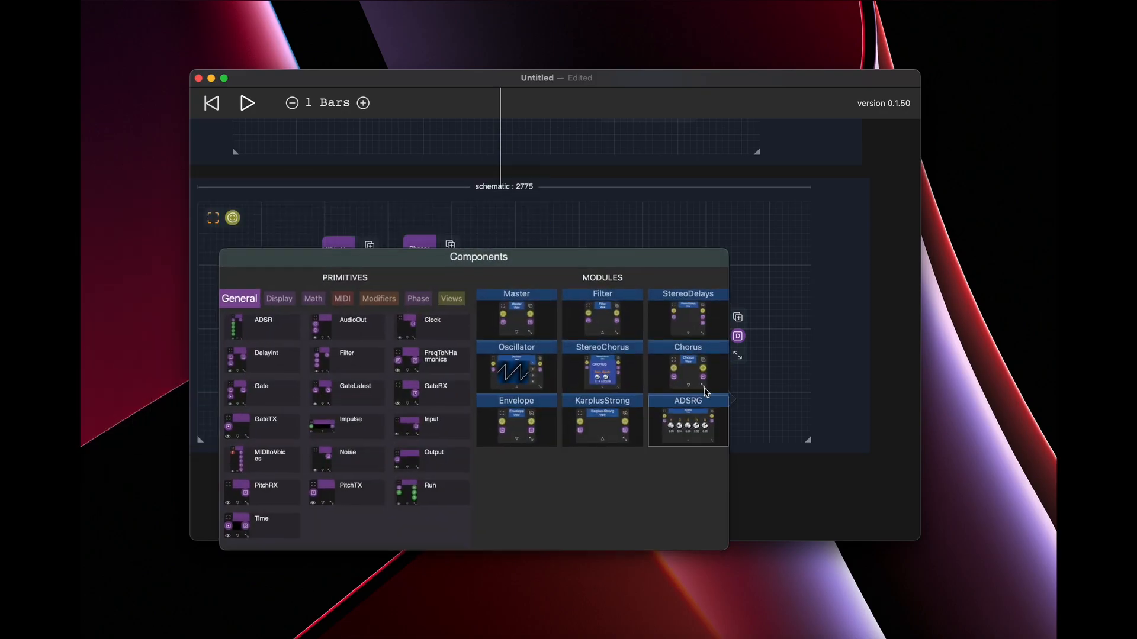
click(279, 299)
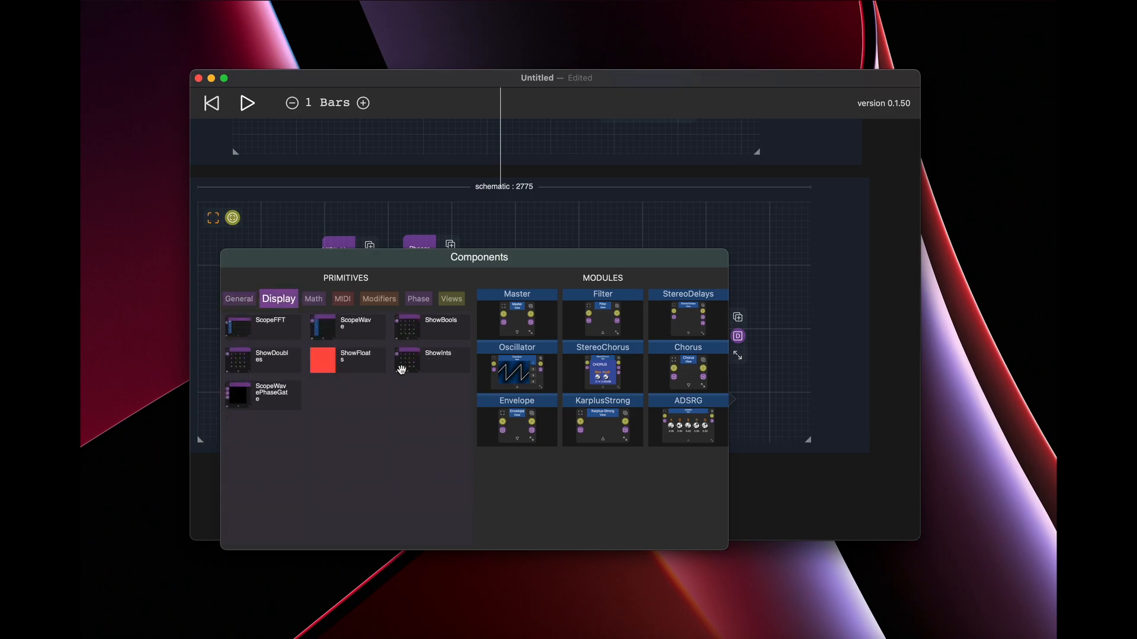
click(371, 352)
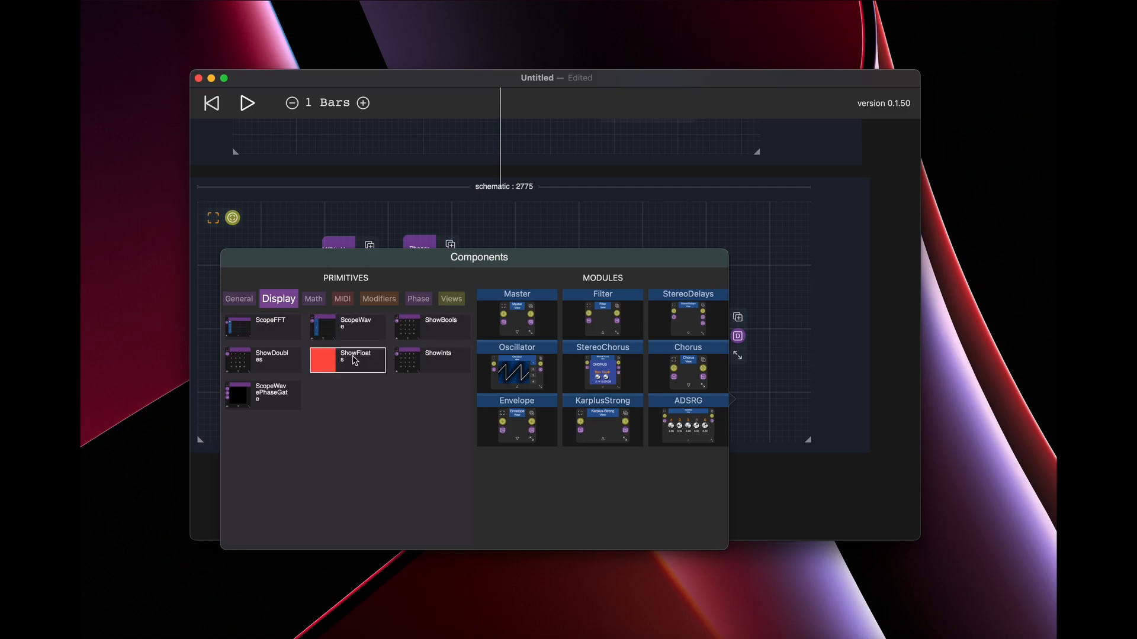
drag(733, 399, 534, 347)
drag(568, 389, 685, 455)
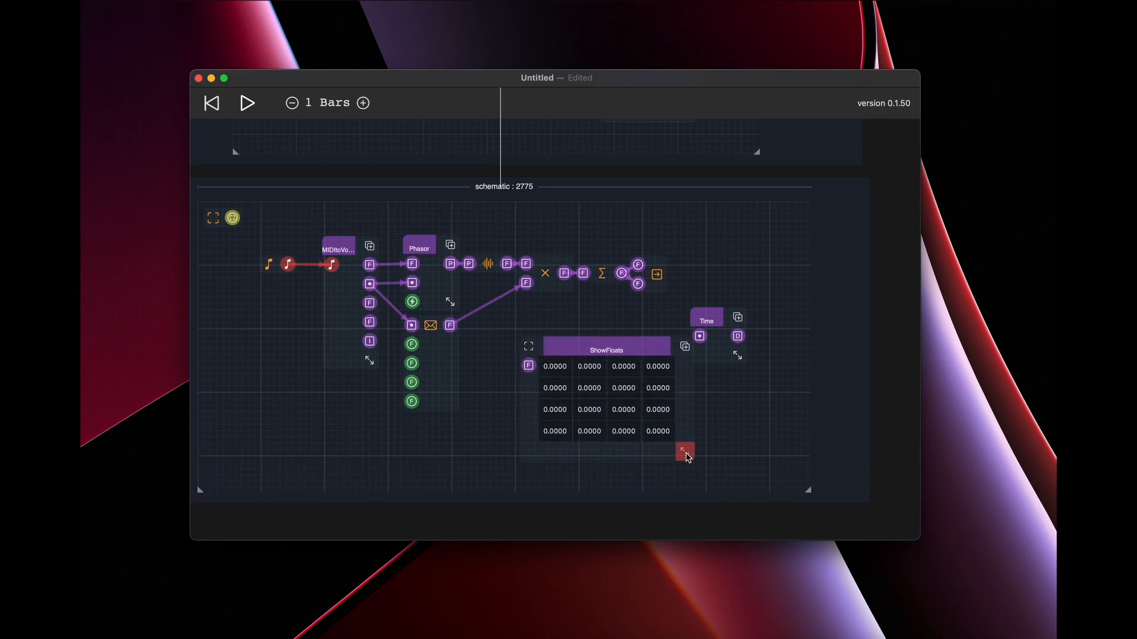
drag(633, 358, 605, 354)
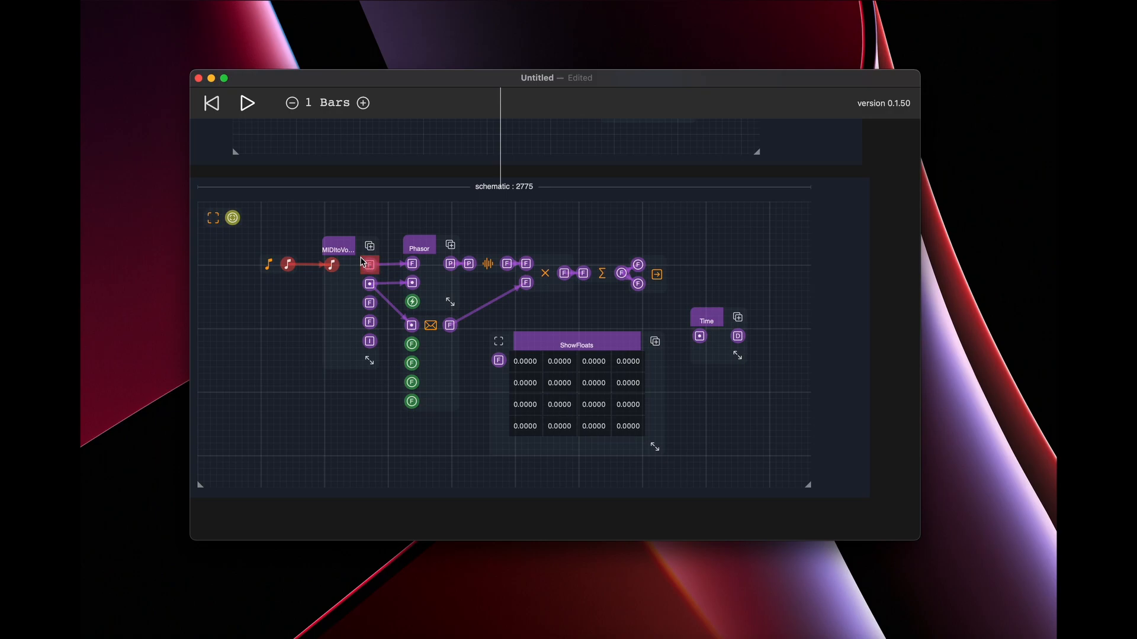
Shift MIDItoVoices slightly left with its port labels shown, and connect its freq output to the ShowFloats input.
drag(345, 249, 328, 251)
click(329, 251)
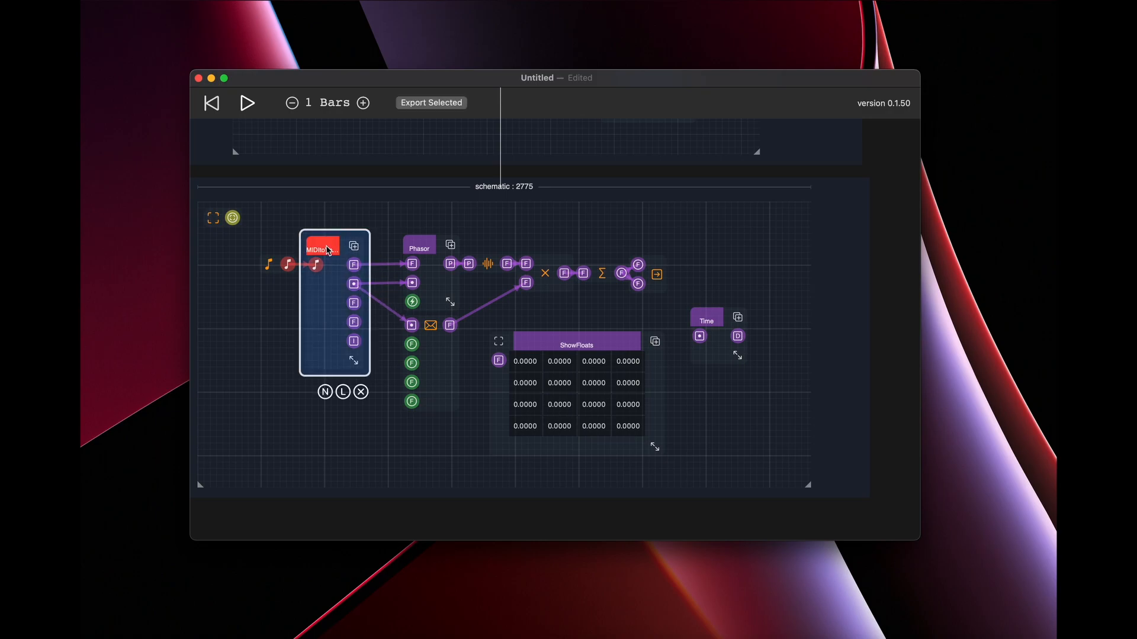
click(342, 396)
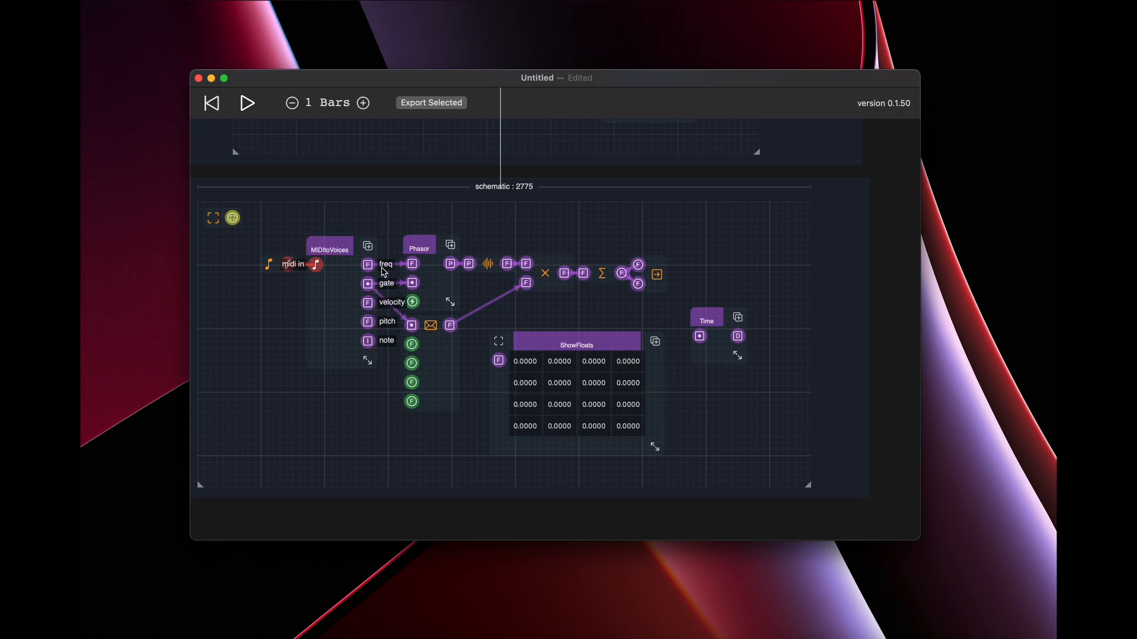
drag(376, 270, 499, 360)
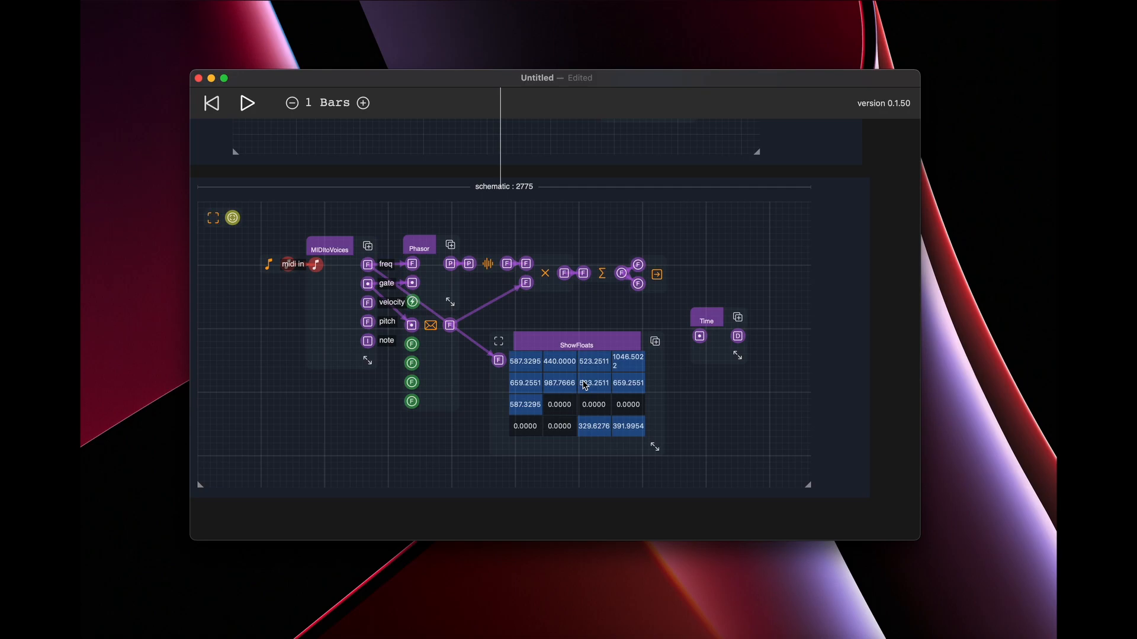
Widen the ShowFloats grid so that the longest frequency fits in its cell, and move Time further right.
click(601, 347)
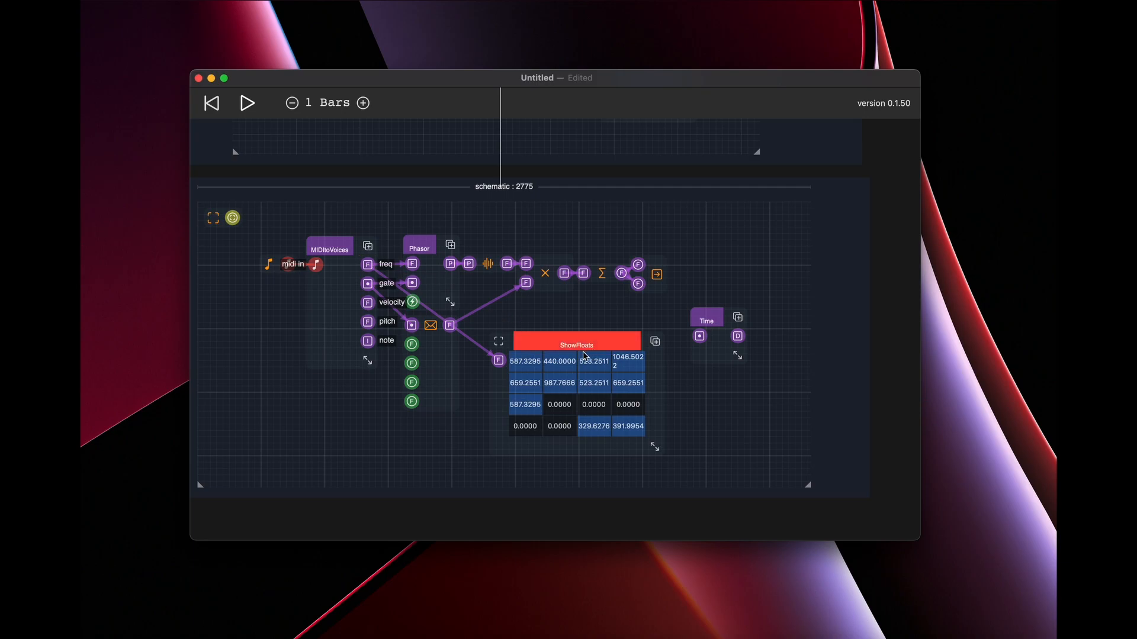
drag(655, 446, 684, 456)
drag(706, 320, 732, 320)
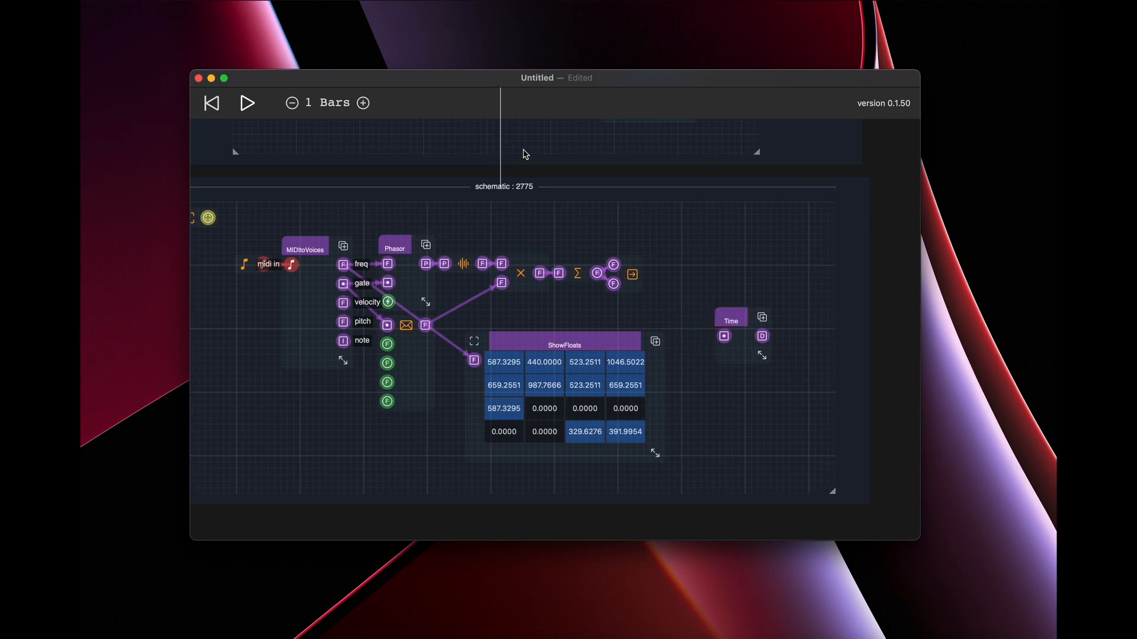
Pin the ShowFloats canvas to the side area and name the component Frequencies.
click(560, 346)
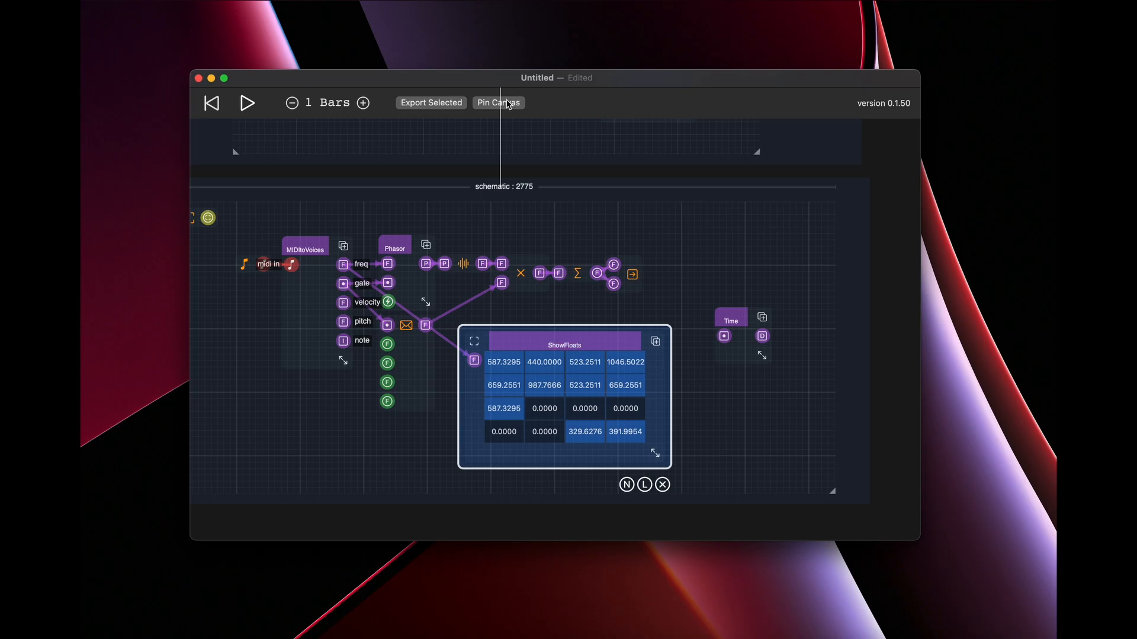
click(507, 104)
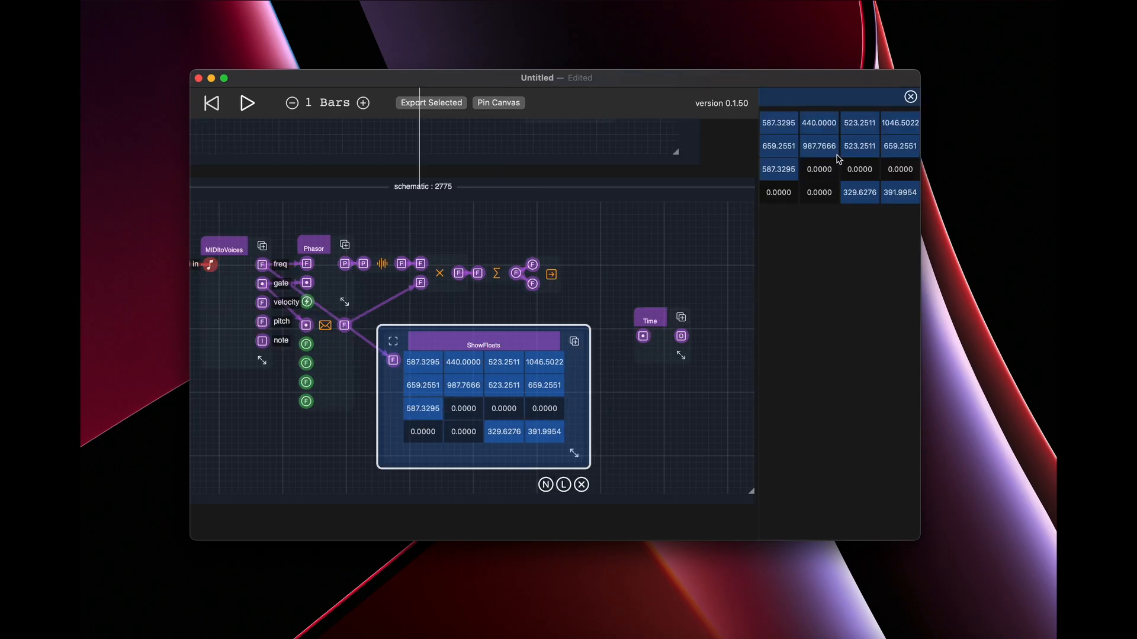
click(548, 484)
text(Freq)
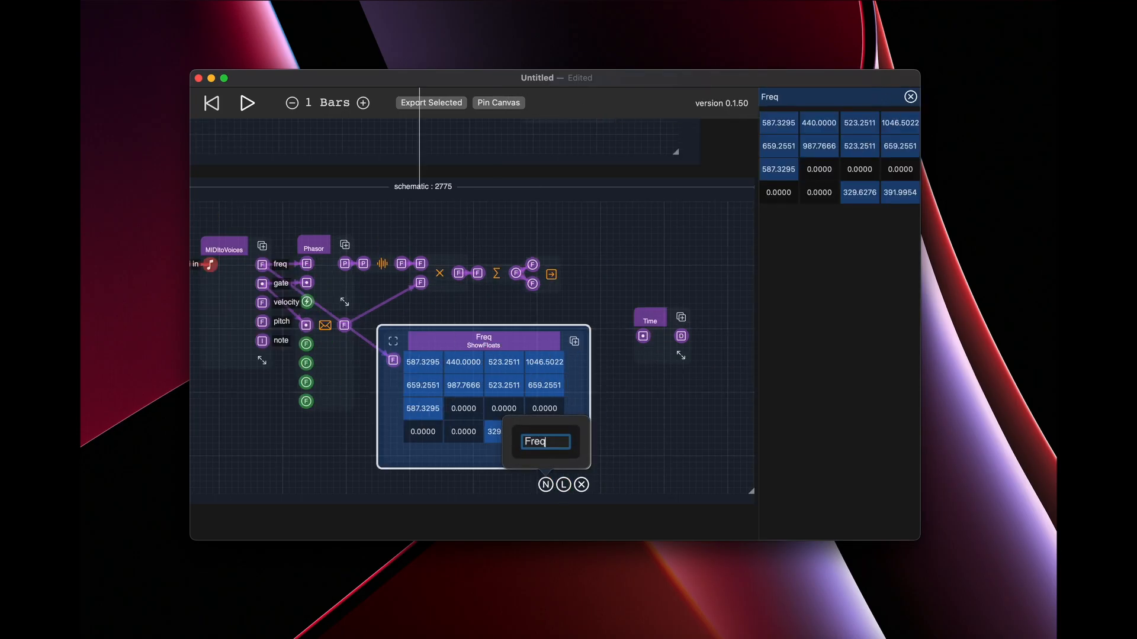
text(uencies)
key(Return)
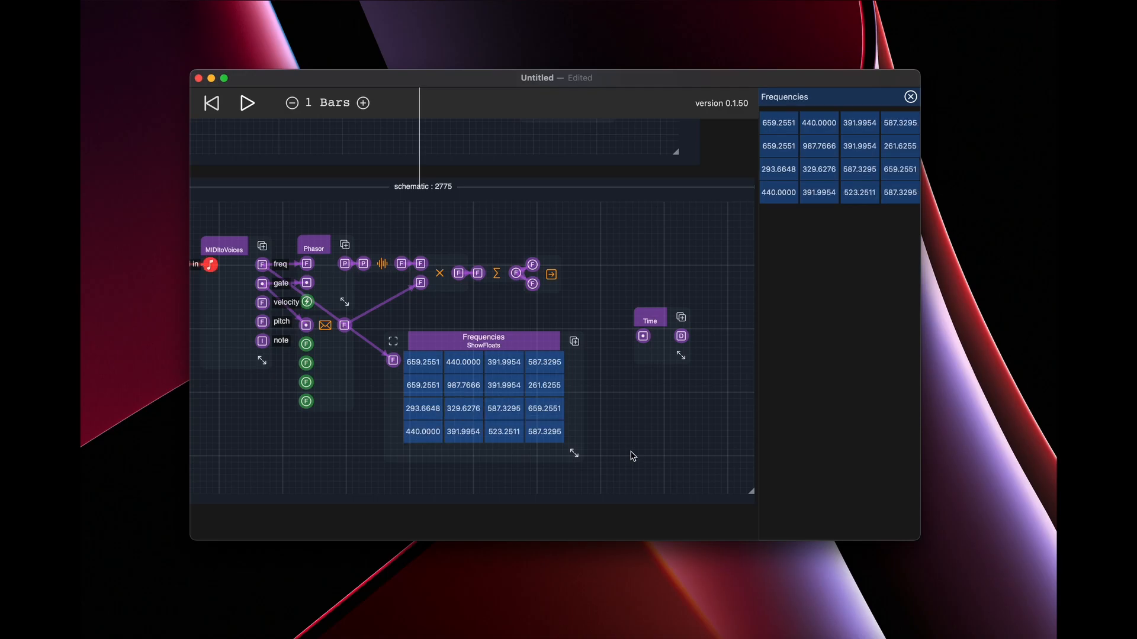
Move the Frequencies display slightly up and to the right in the schematic, away from Phasor.
mouse_move(491, 359)
mouse_down()
mouse_move(500, 333)
mouse_move(498, 351)
mouse_up()
click(434, 456)
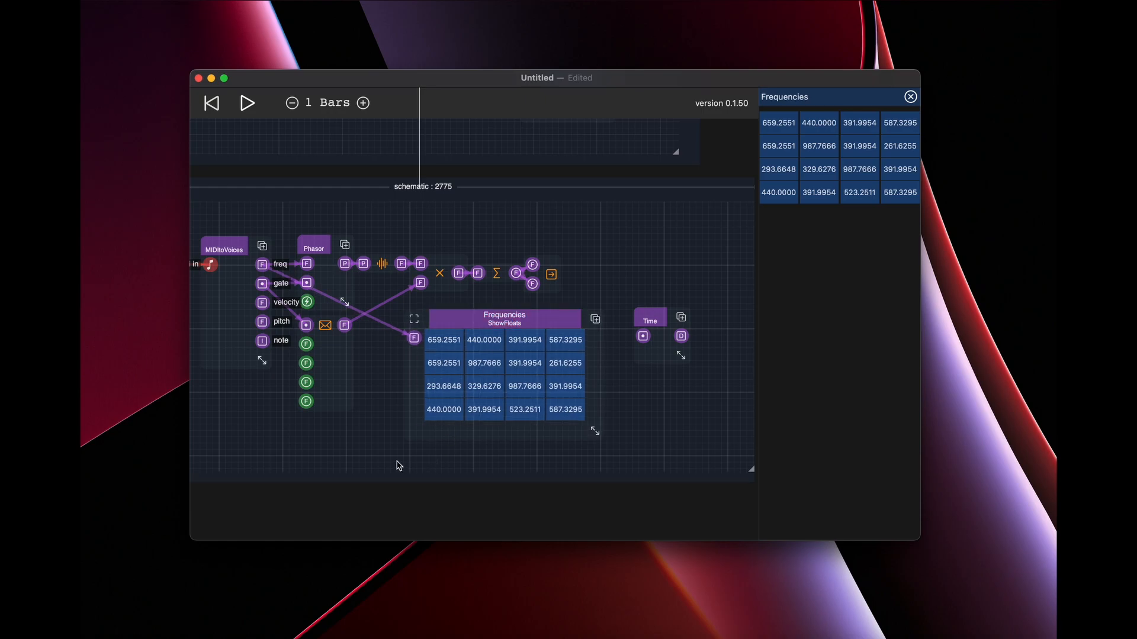
Add a CFloat component from the Math primitives below Phasor and enlarge it to show its value field.
double_click(312, 447)
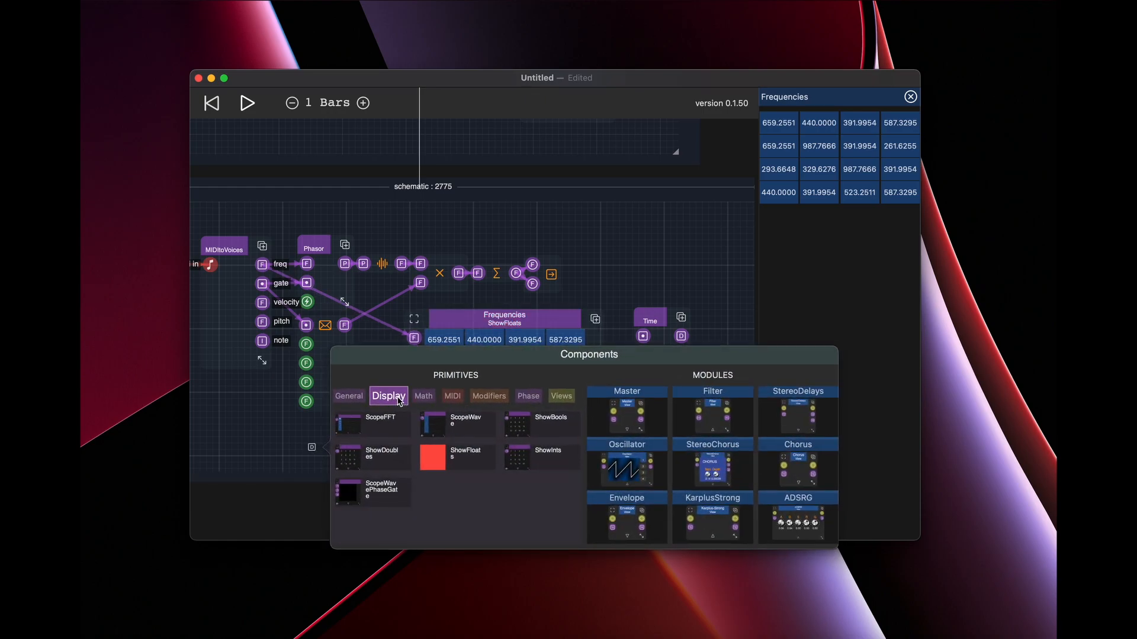
click(430, 402)
click(529, 434)
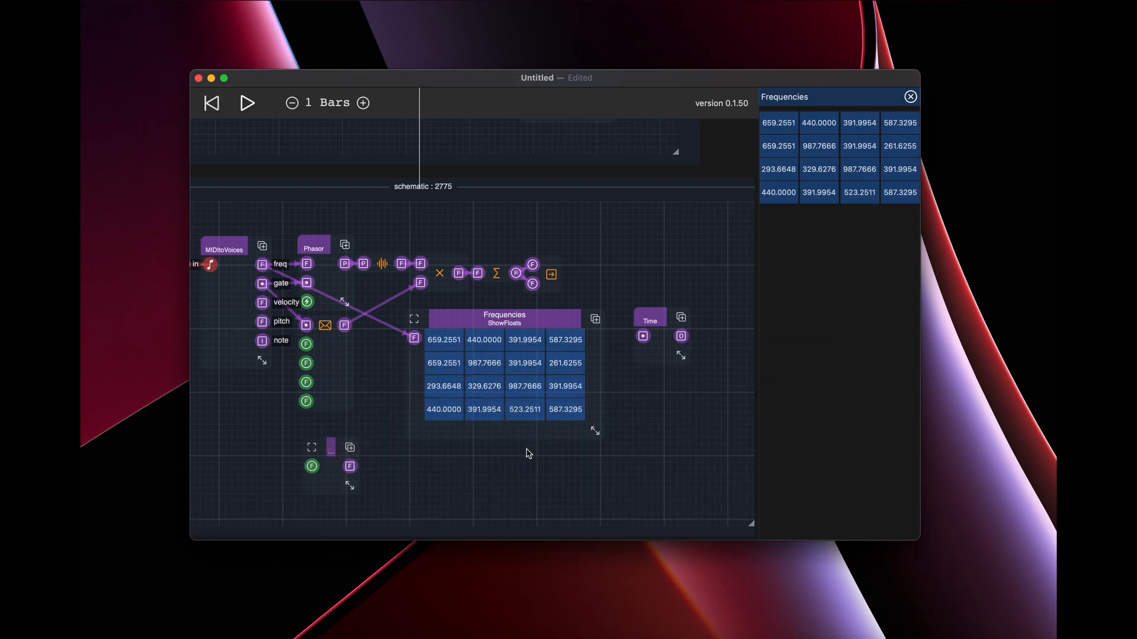
drag(352, 491, 315, 467)
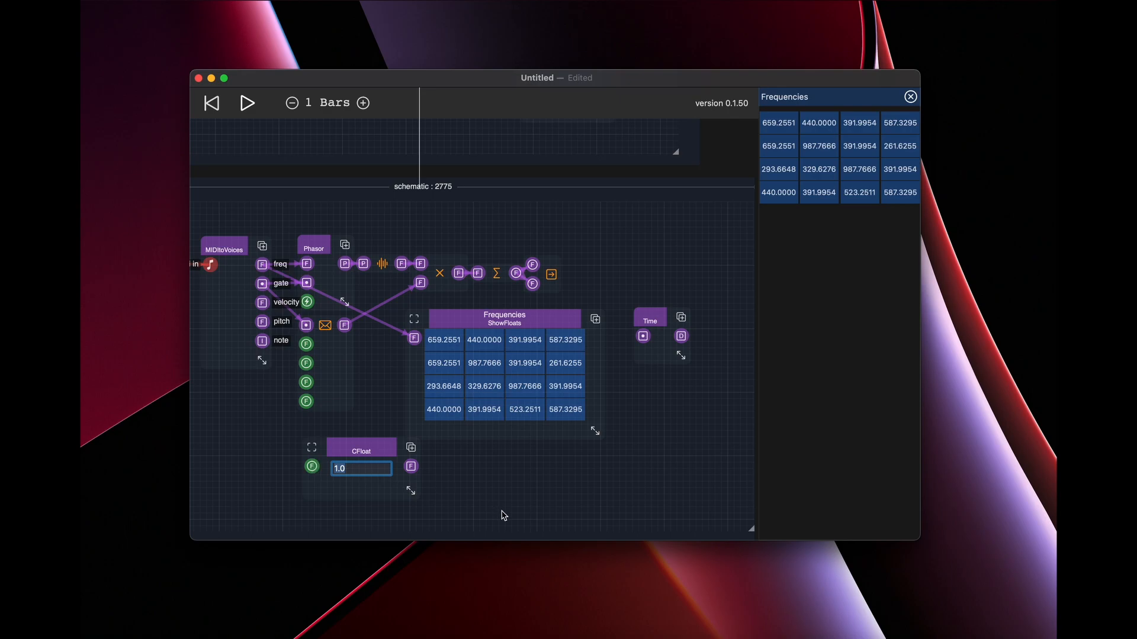
click(501, 474)
Replace the freq connection into Frequencies with one from the CFloat output, and set the constant to 2.
click(415, 338)
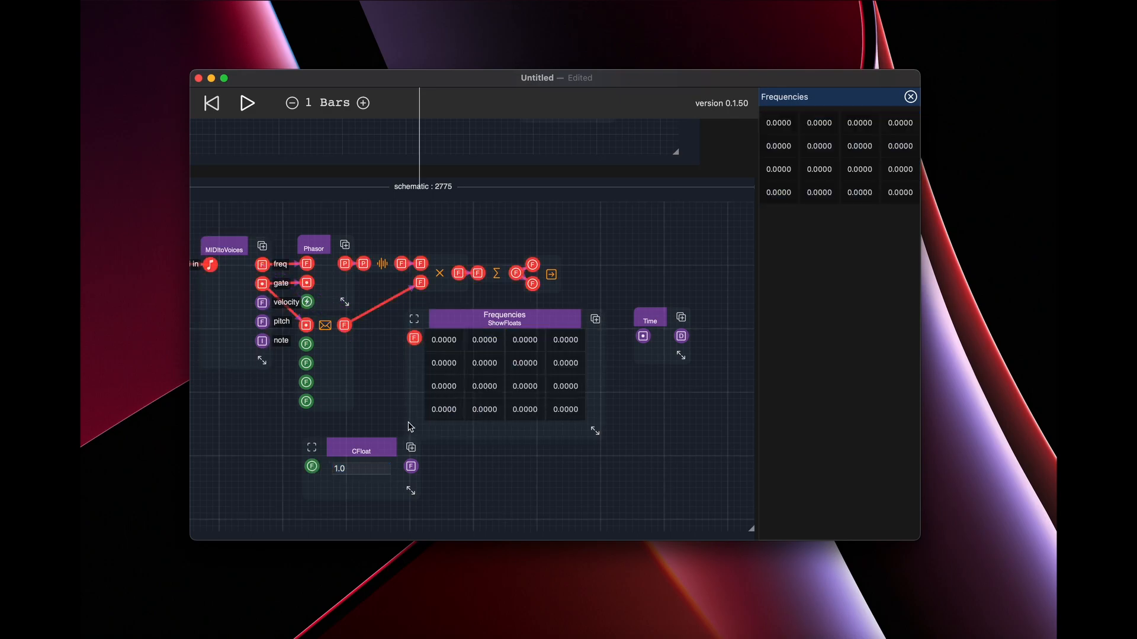
drag(411, 467, 414, 338)
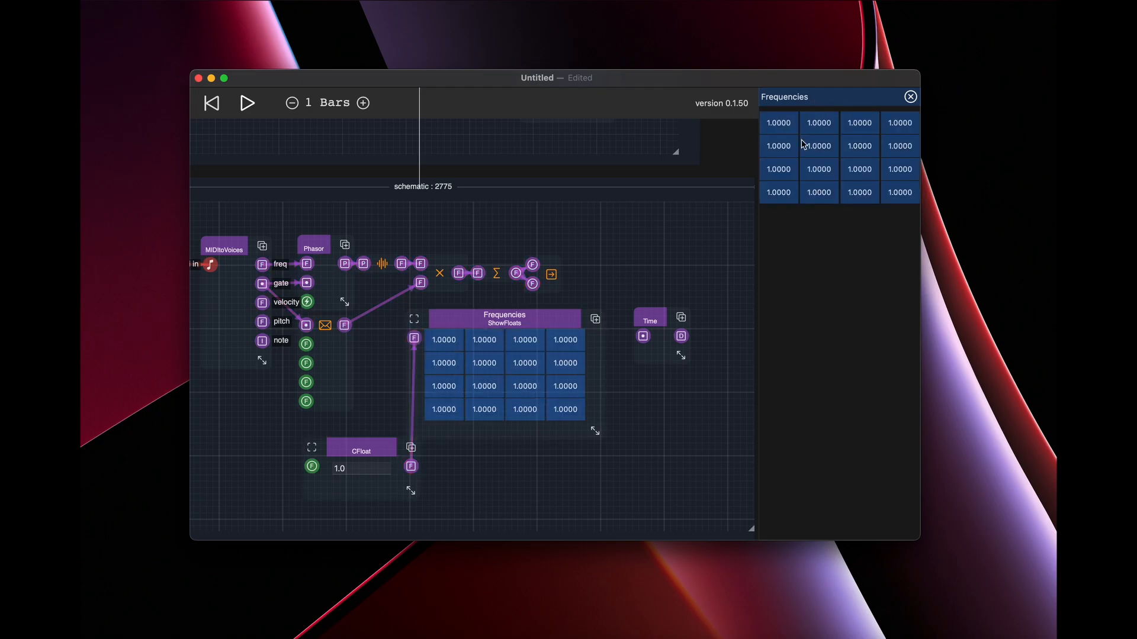
click(361, 471)
text(2)
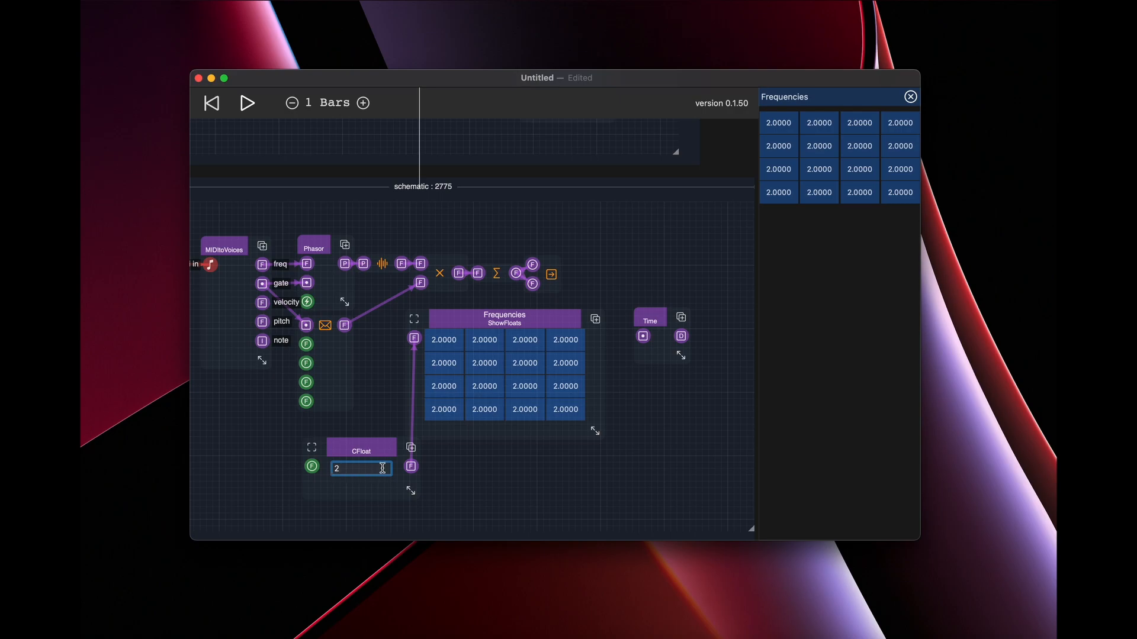
Reconnect the MIDItoVoices freq output to Frequencies in place of CFloat, and delete the CFloat component.
drag(414, 338, 264, 268)
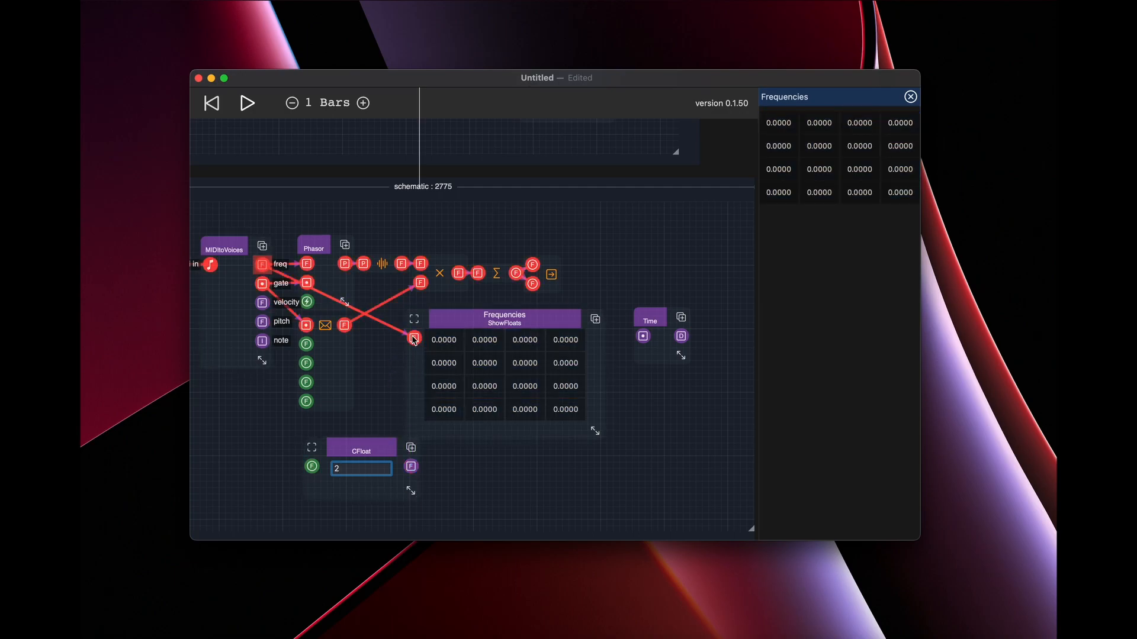
click(385, 448)
click(421, 523)
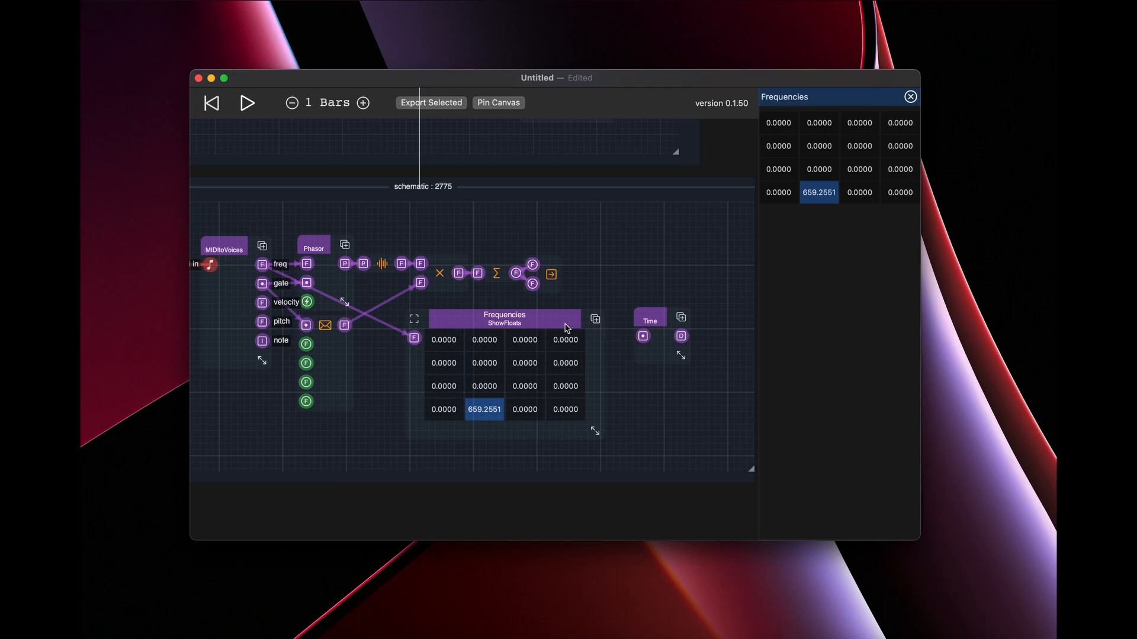
Add a ShowBools display below Frequencies, fed by the MIDItoVoices gate output and enlarged to show cells 0 to 15.
drag(582, 333, 567, 330)
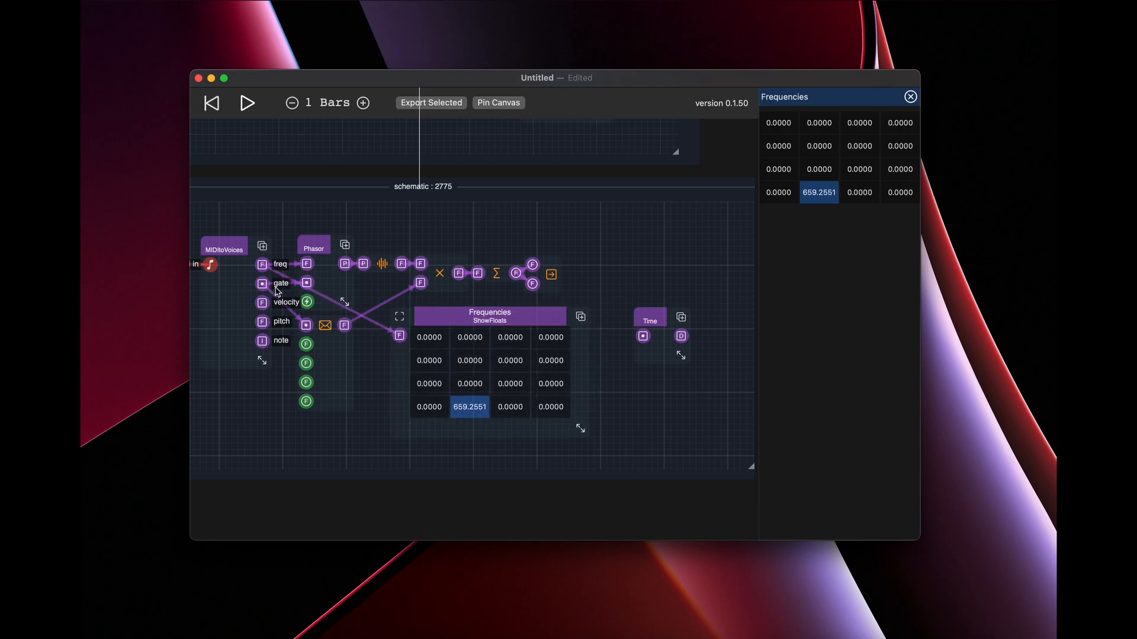
double_click(639, 417)
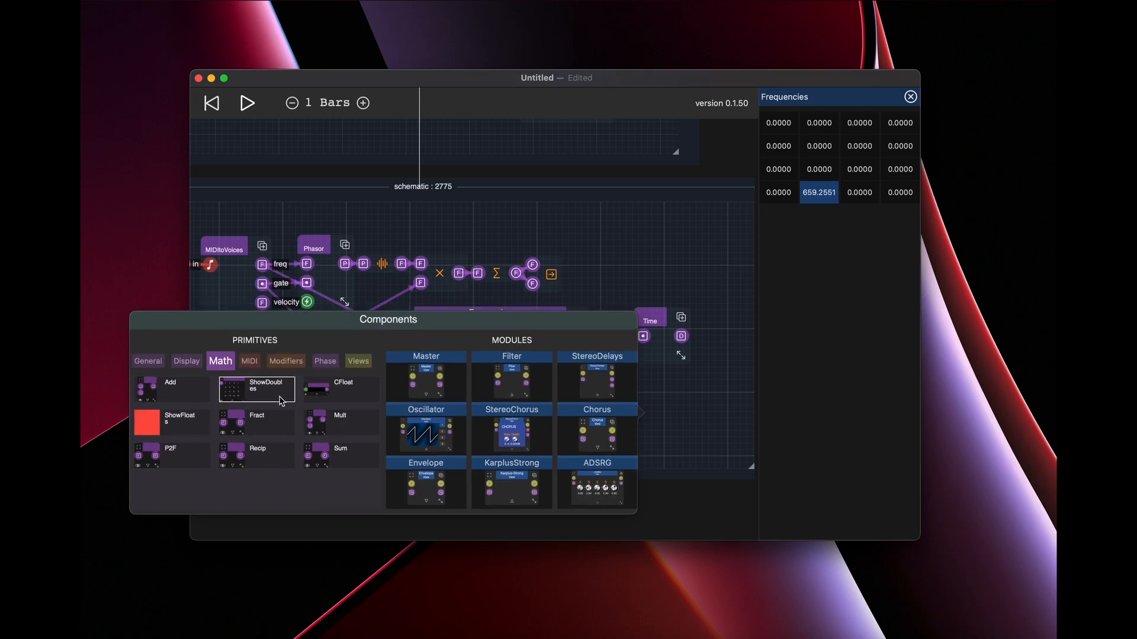
click(186, 361)
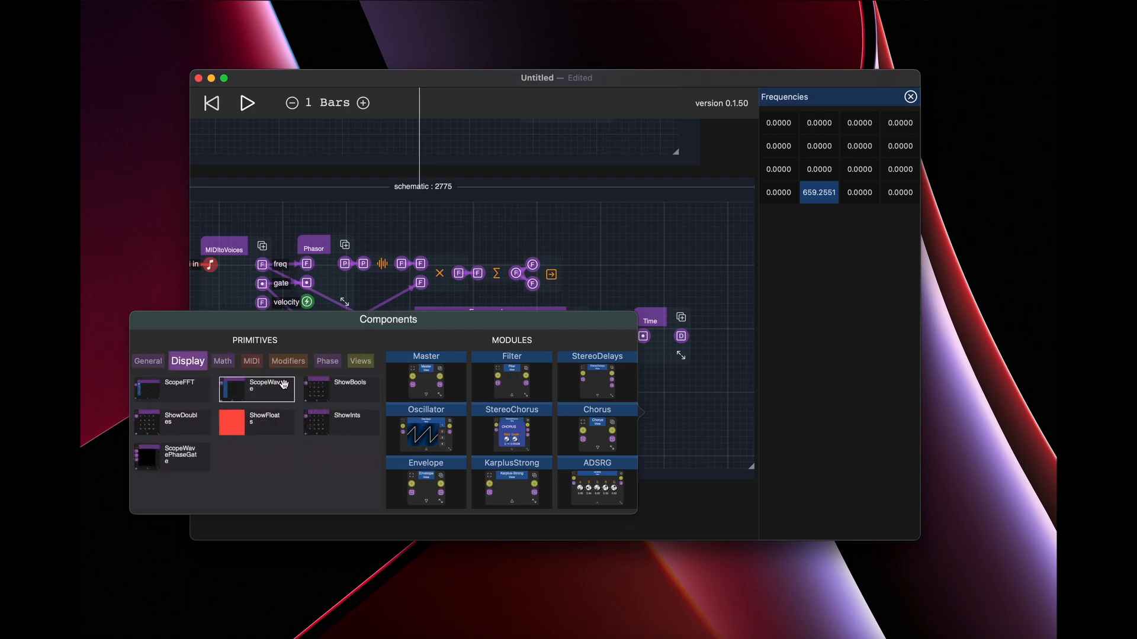
click(346, 401)
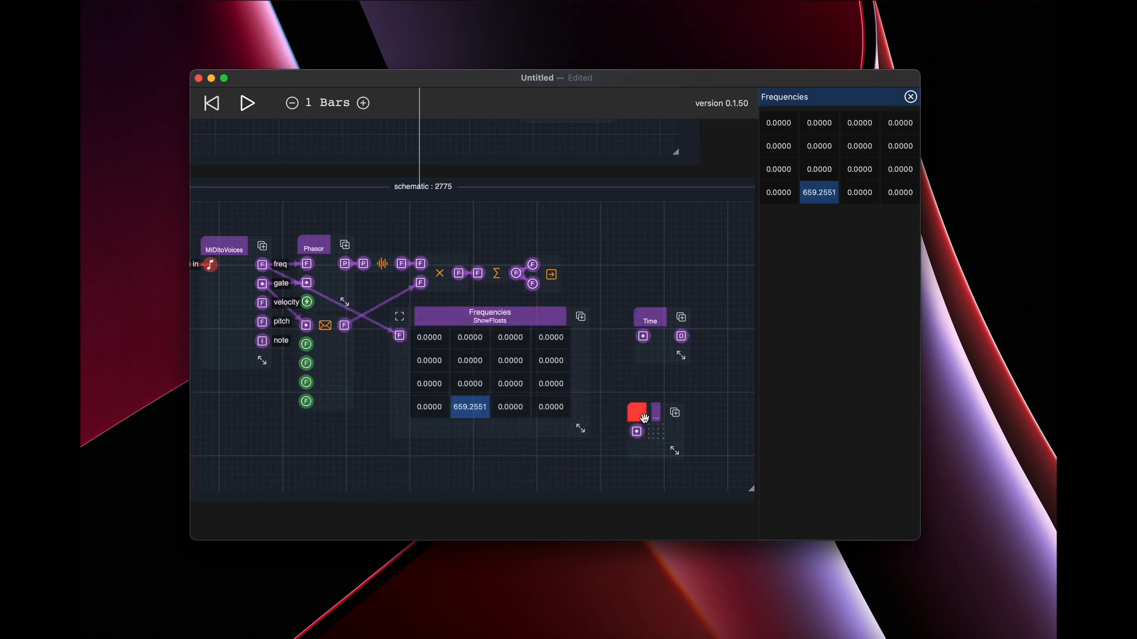
drag(655, 414, 418, 459)
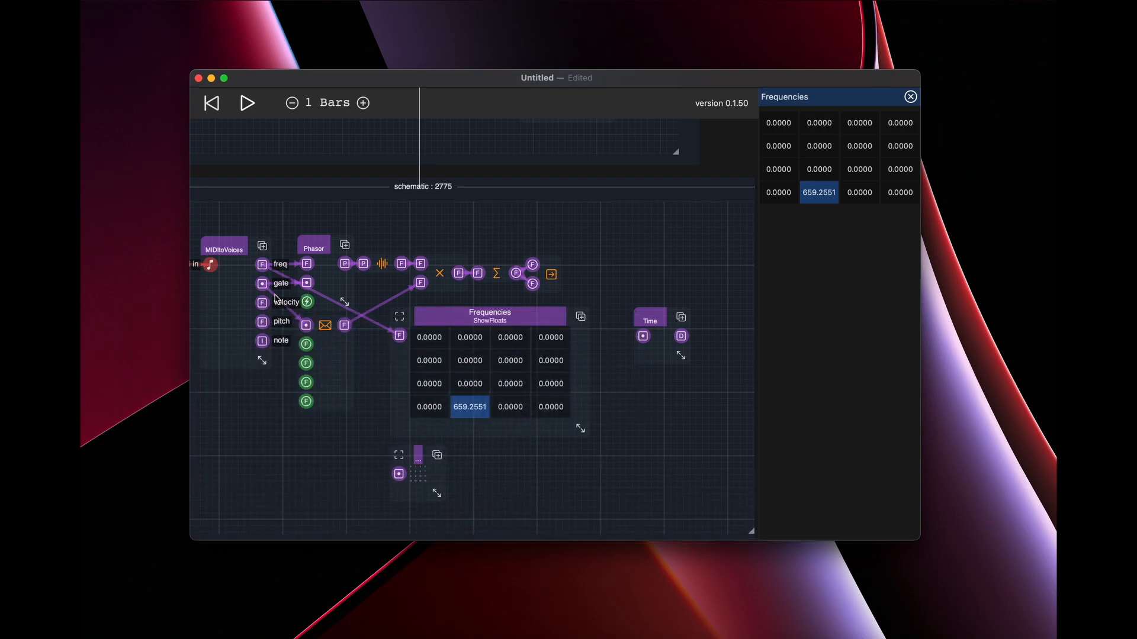
drag(262, 284, 580, 533)
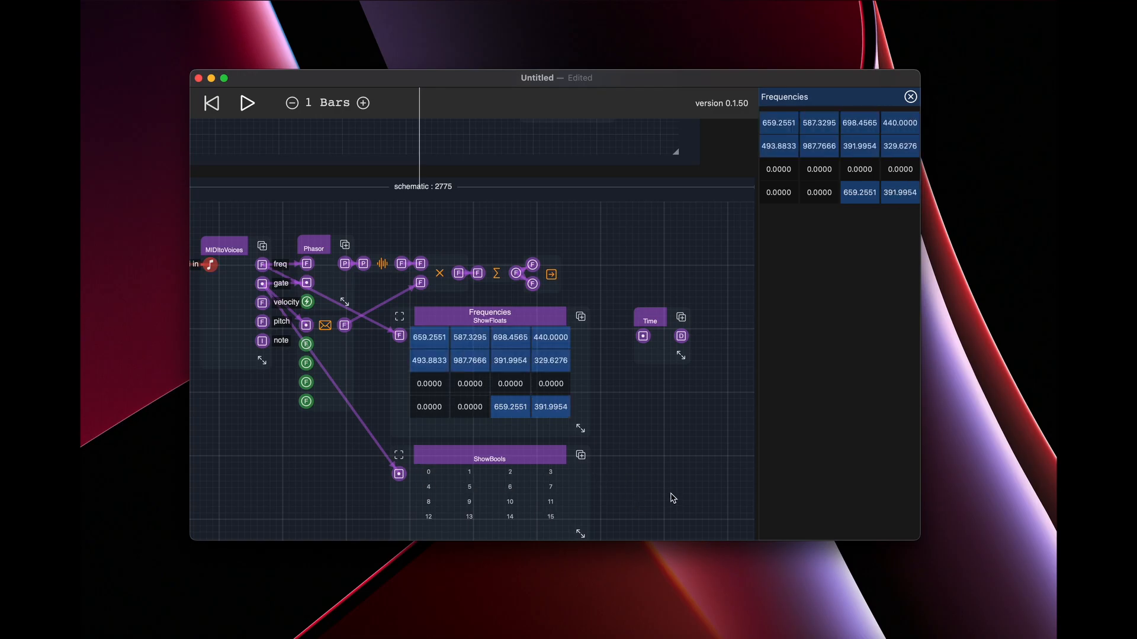
Name the ShowBools component Gates and pin its canvas below the pinned Frequencies grid.
scroll(673, 499, down, 3)
click(488, 358)
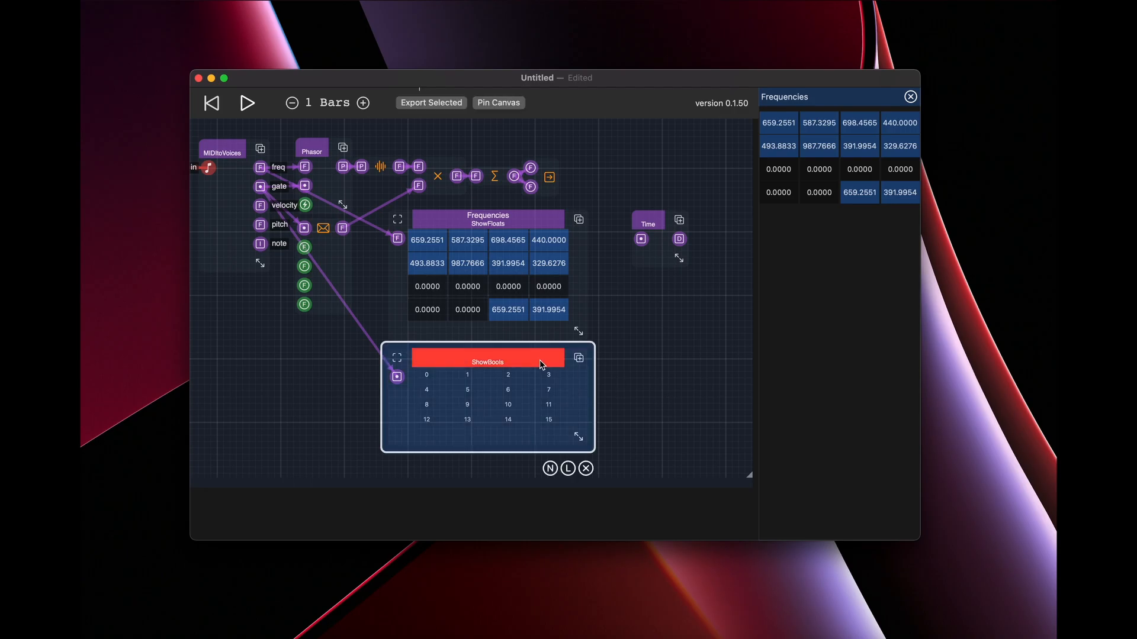
click(550, 468)
text(Gates)
key(Return)
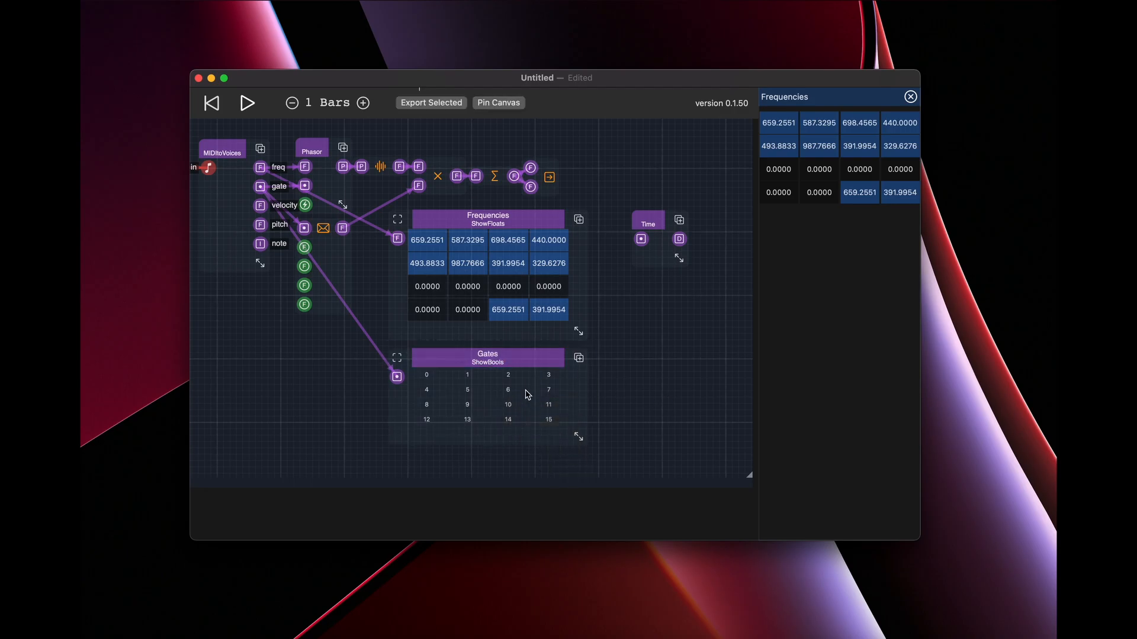
click(506, 359)
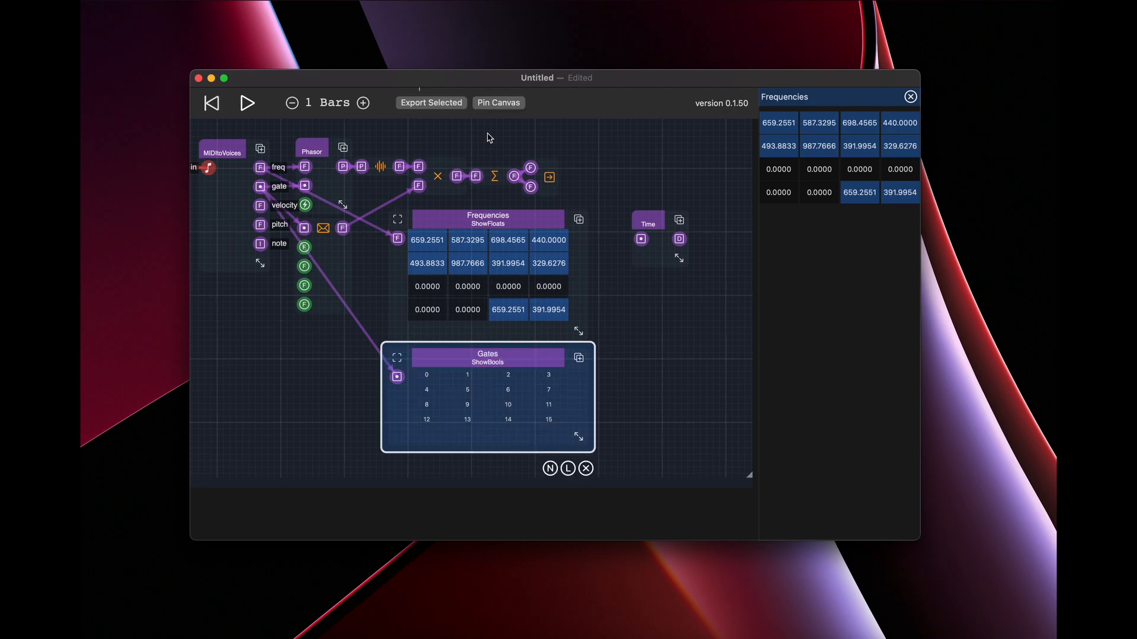
click(501, 104)
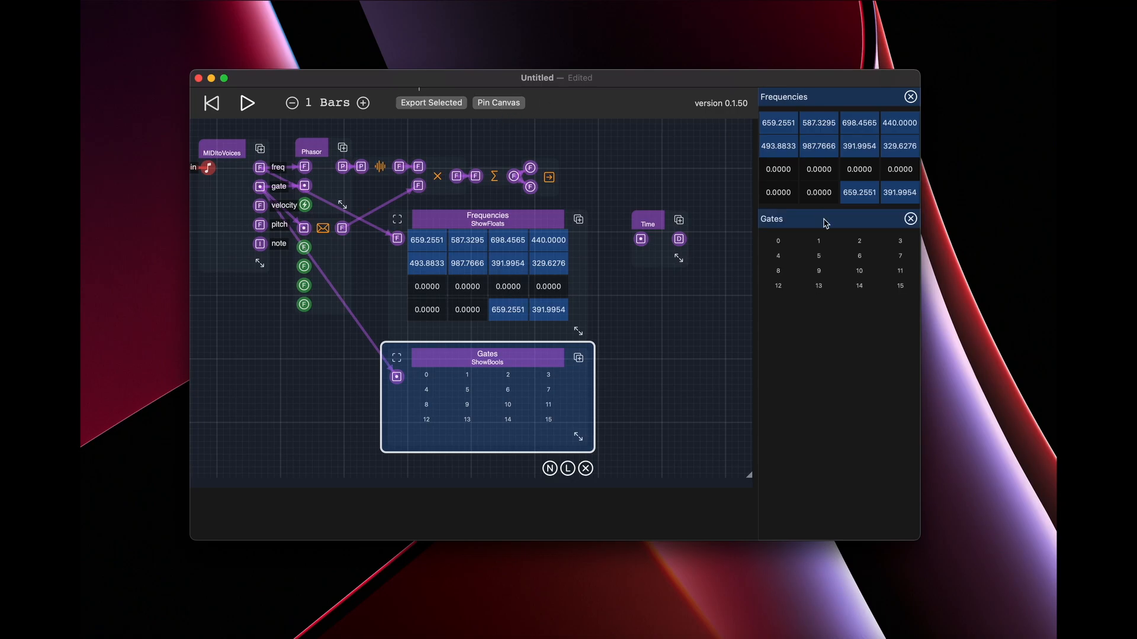
click(640, 374)
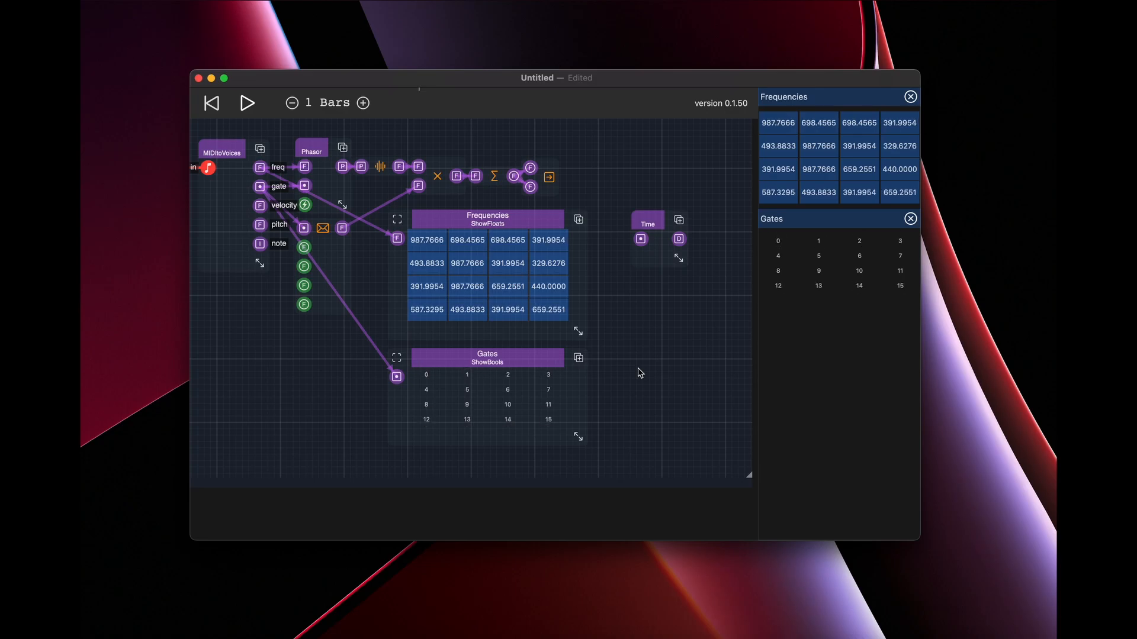
Disconnect freq from the Frequencies display and connect the MIDItoVoices pitch output to it instead.
drag(395, 239, 364, 241)
drag(260, 224, 523, 271)
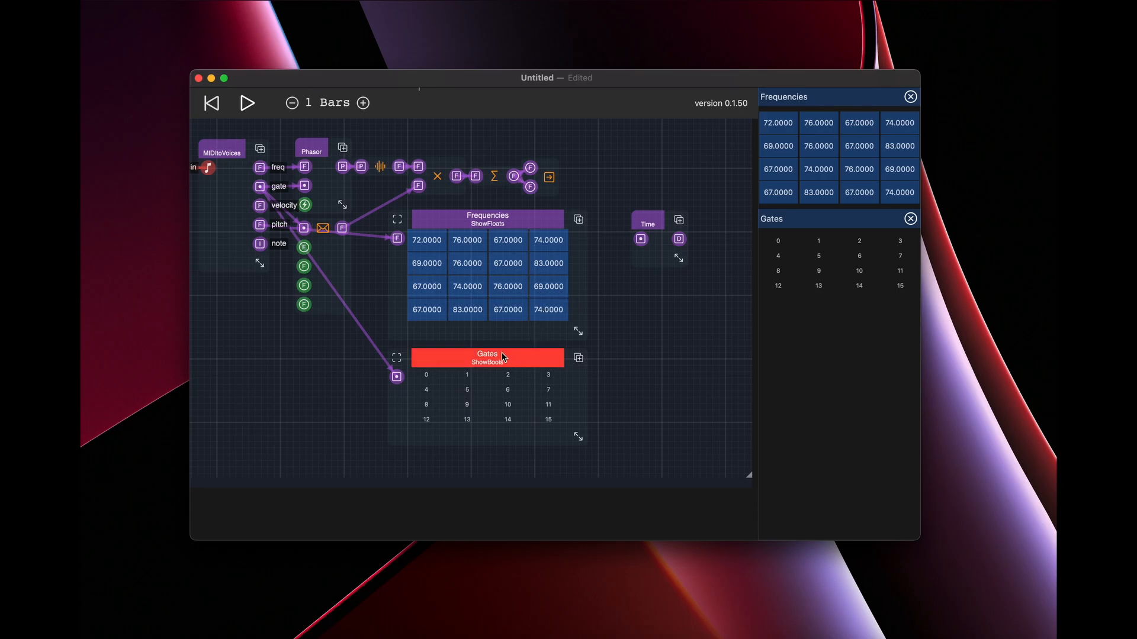
Move the Gates display away from under the Frequencies grid to the empty area below MIDItoVoices and Phasor.
drag(261, 245, 287, 281)
click(513, 367)
drag(543, 364, 390, 364)
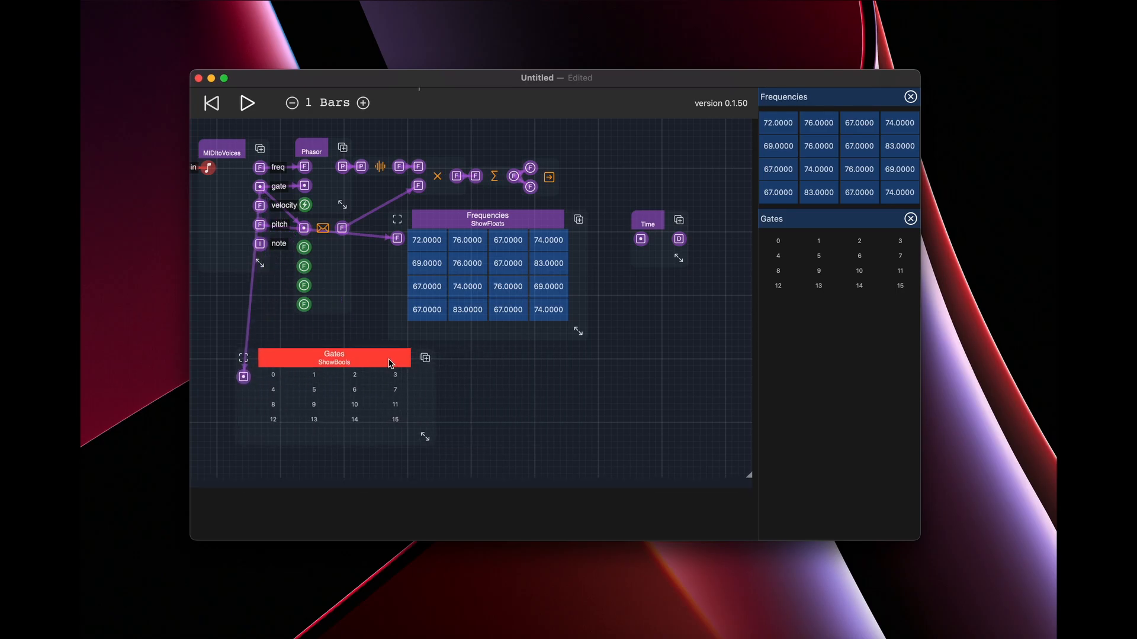
Add a ShowInts display beside Gates, fed by the MIDItoVoices note output, and enlarge it until its number grid is readable.
click(480, 369)
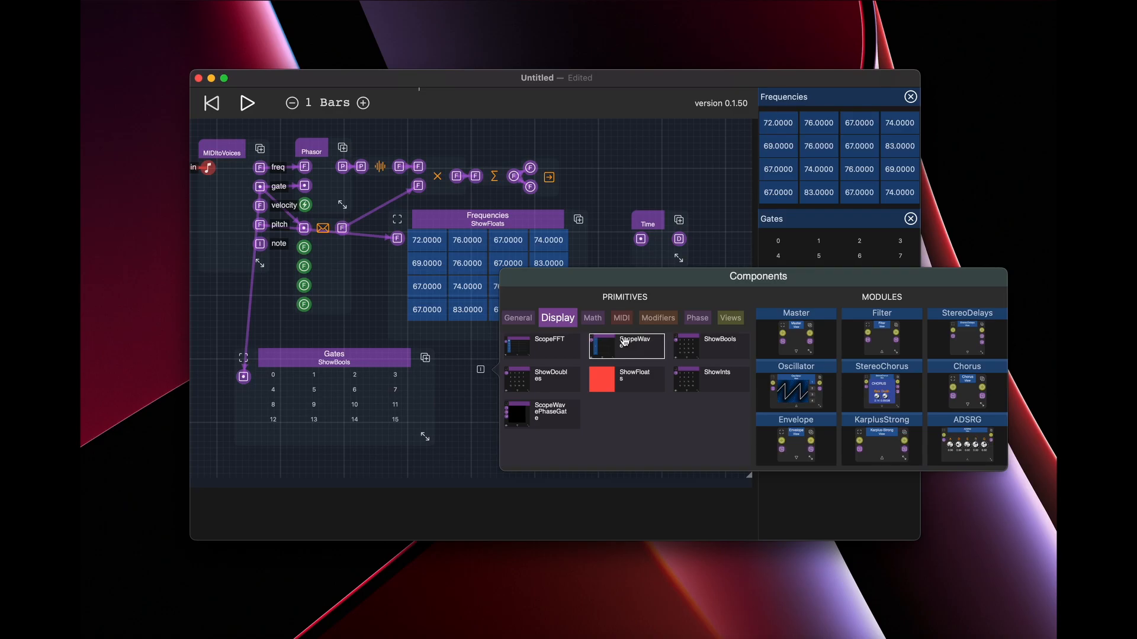
click(351, 338)
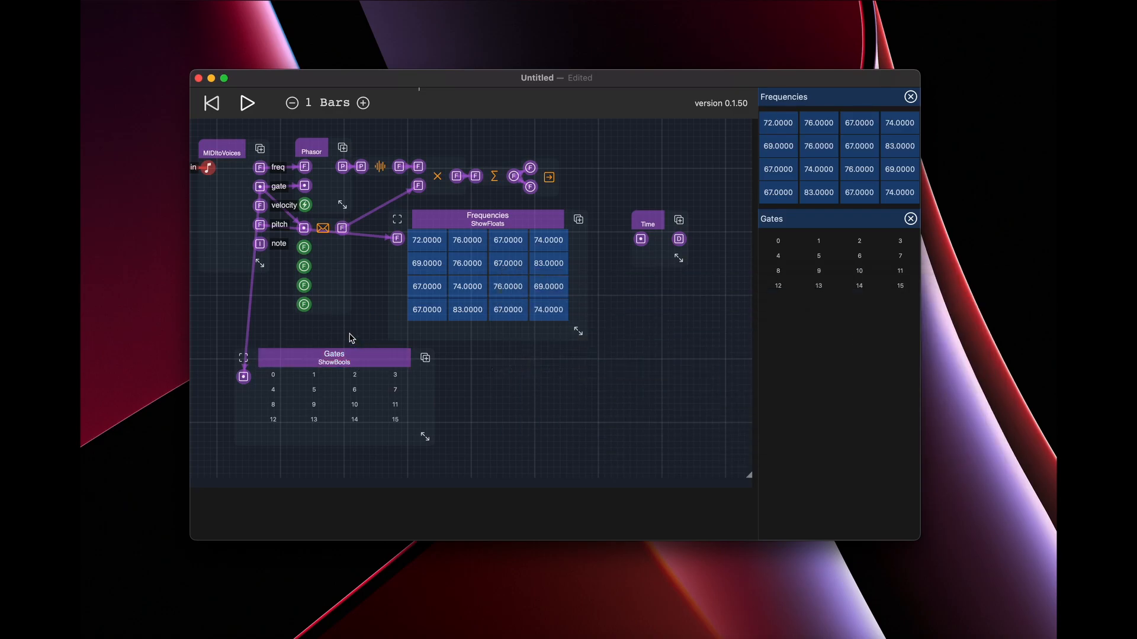
double_click(511, 388)
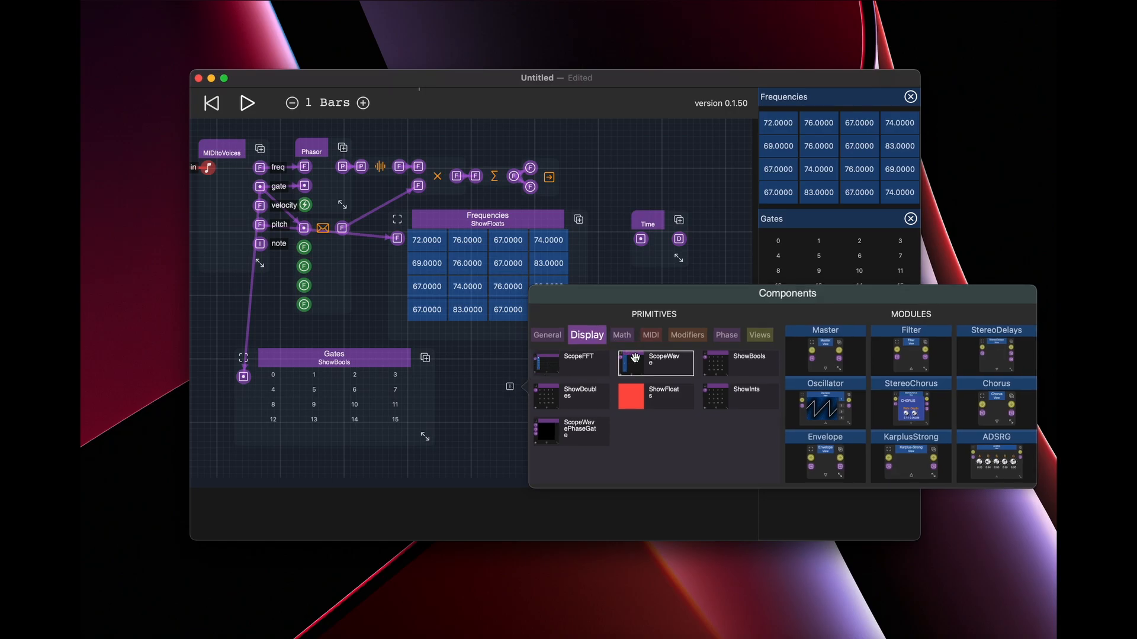
click(732, 403)
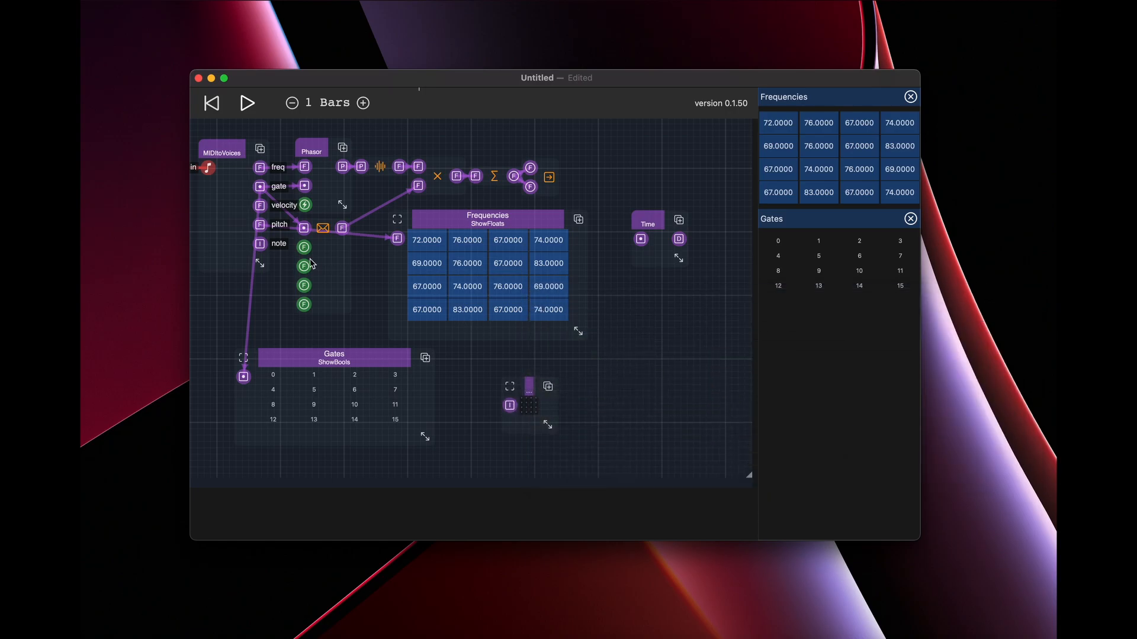
drag(260, 243, 649, 455)
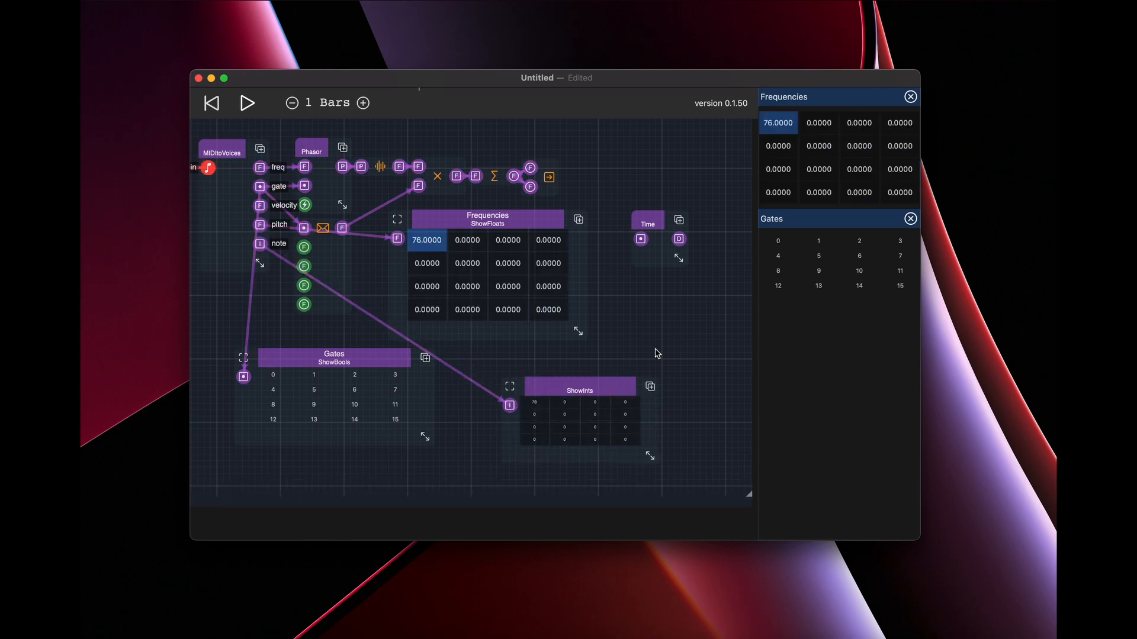
Name the ShowInts display Notes and pin its canvas below the pinned Gates grid.
click(594, 384)
click(596, 390)
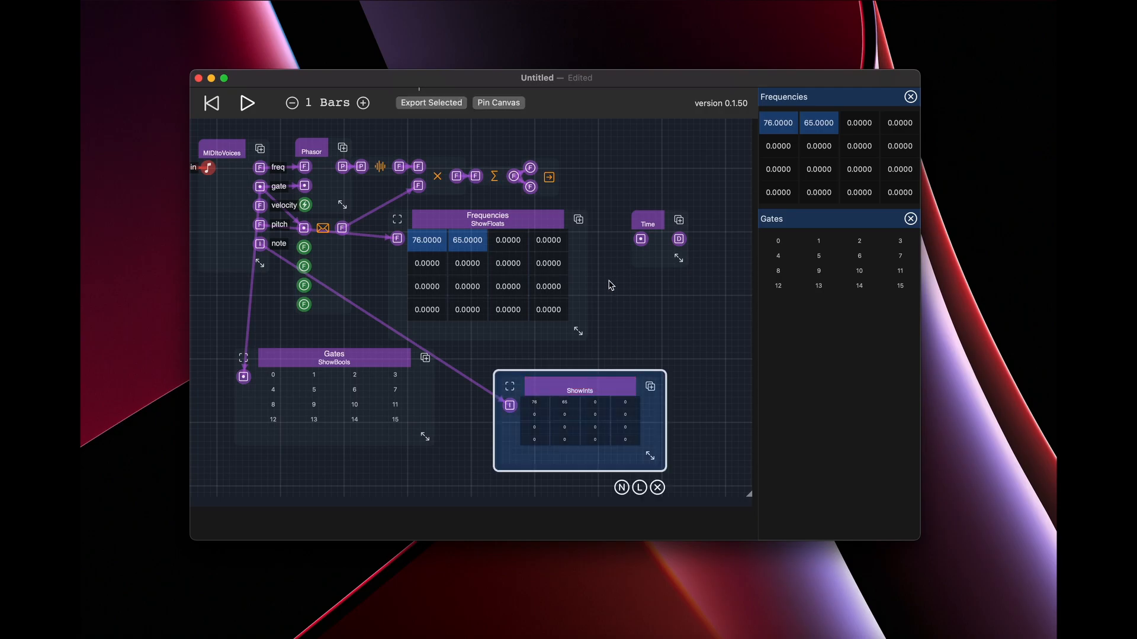
click(622, 489)
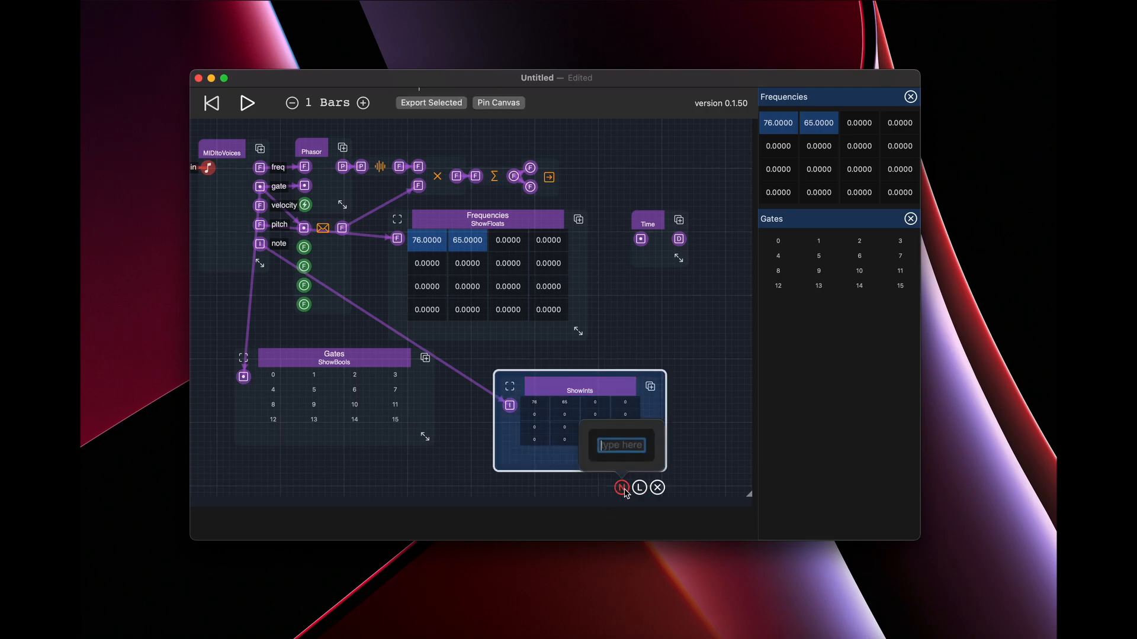
text(Notes)
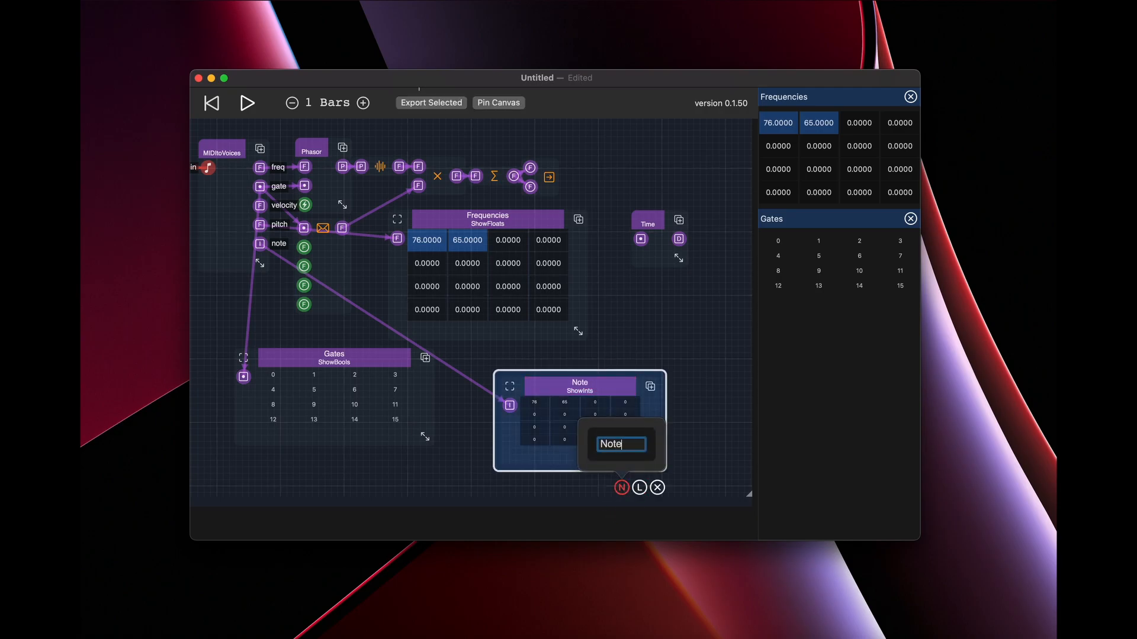
key(Return)
click(580, 386)
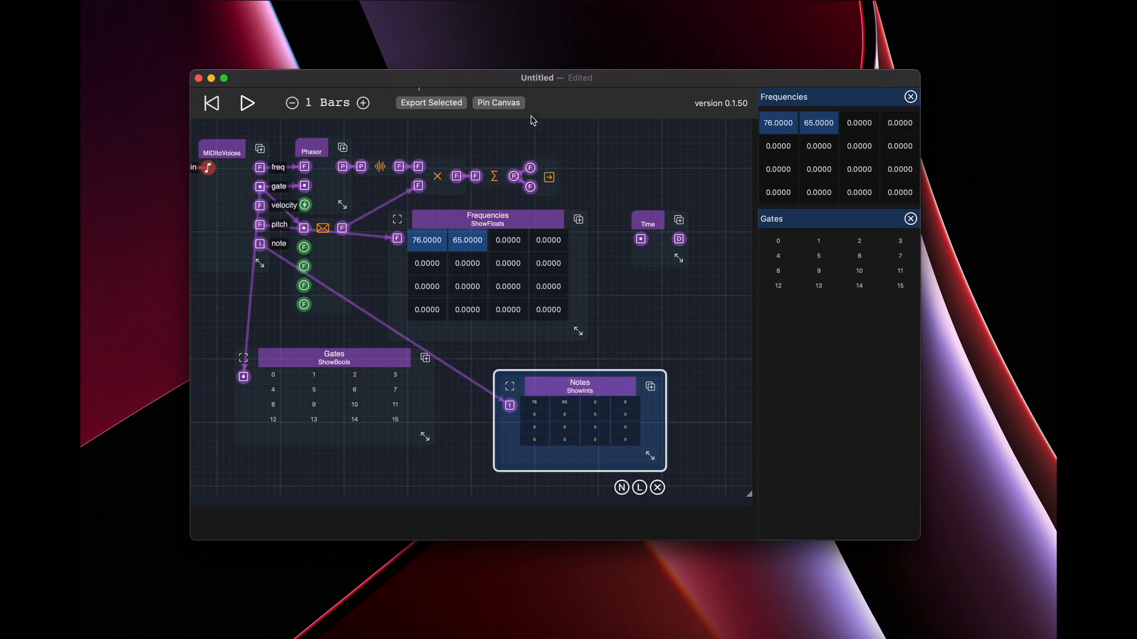
click(503, 104)
click(681, 316)
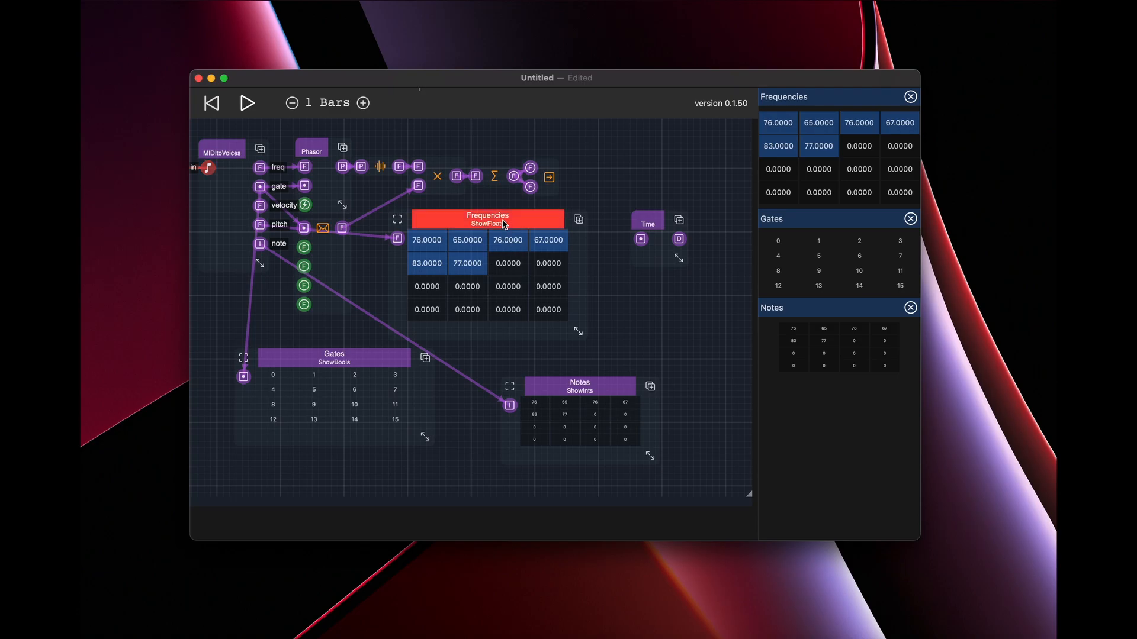
Rename the Frequencies display as Pitch.
click(503, 219)
click(550, 363)
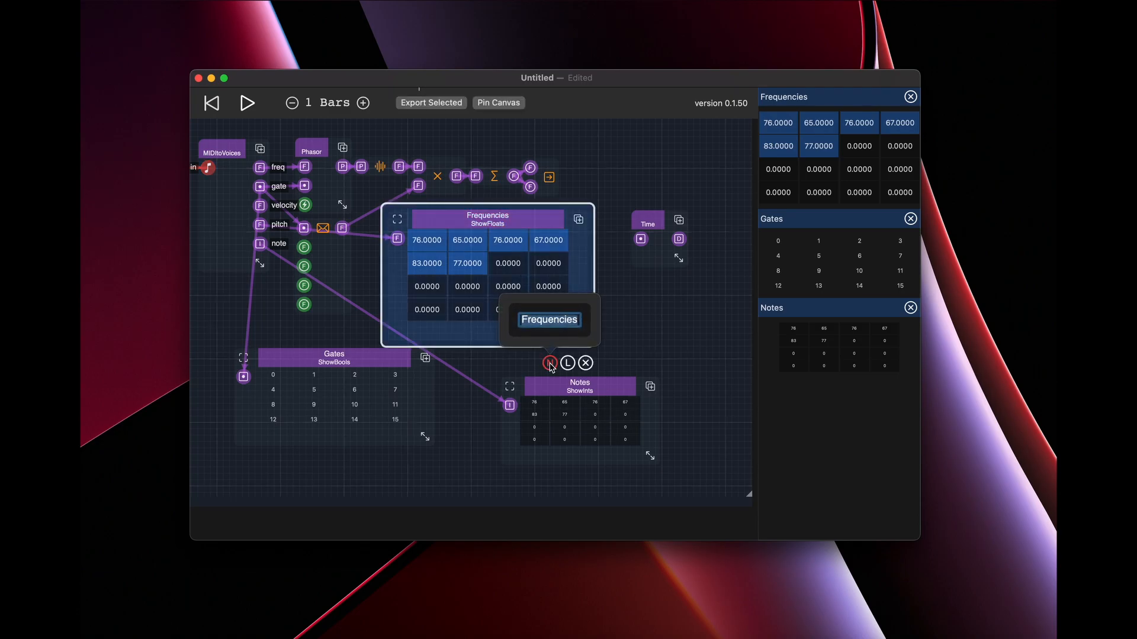
text(Pitch)
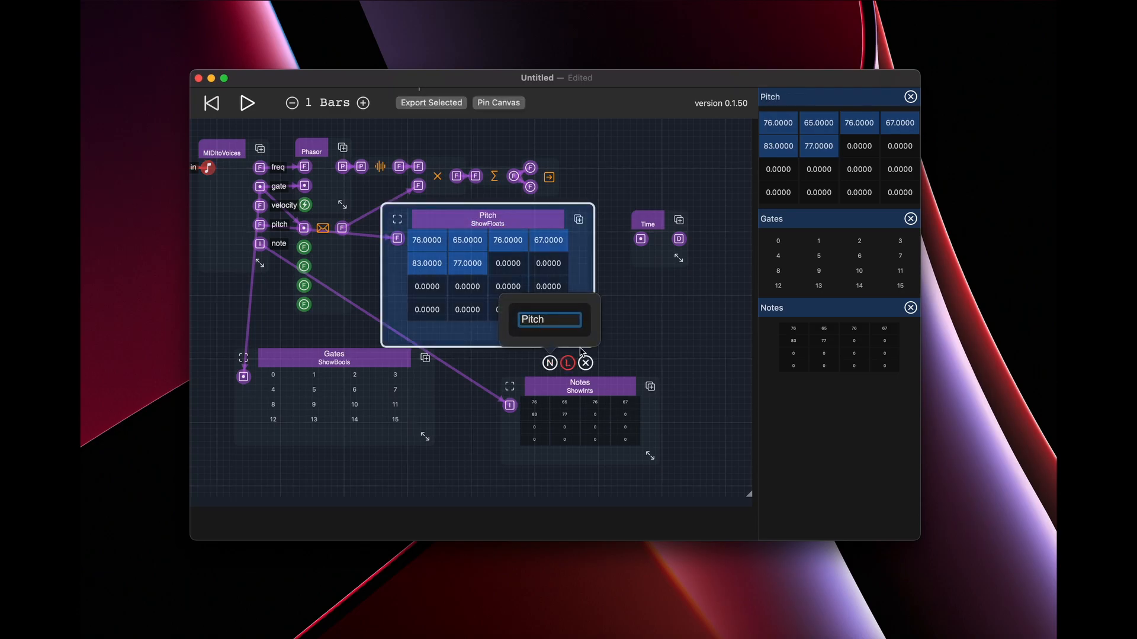
click(647, 326)
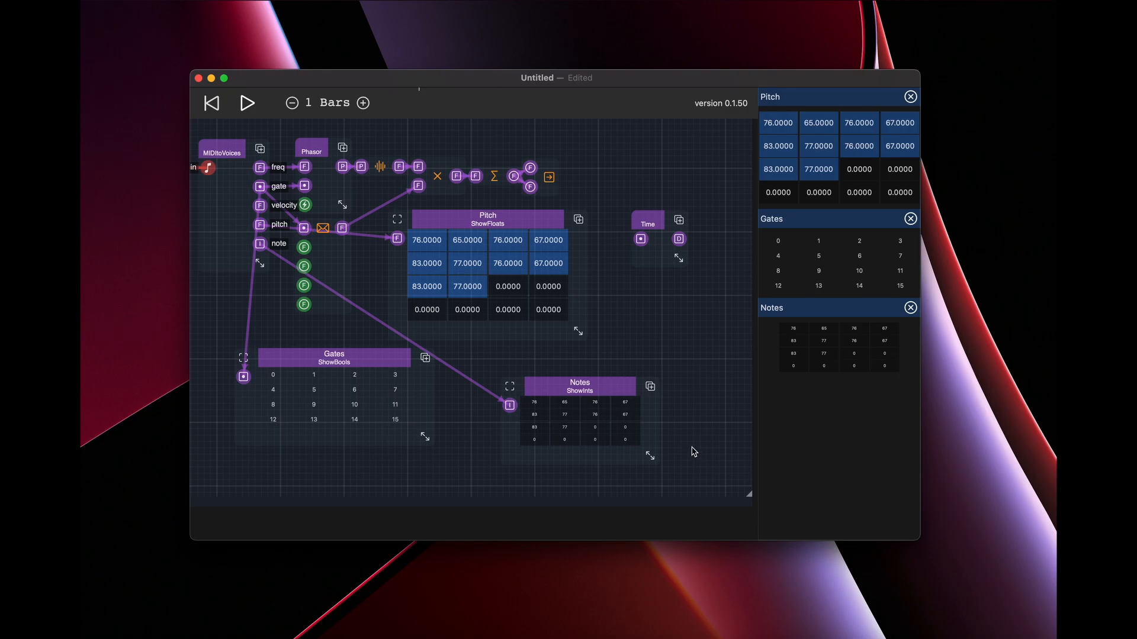
Enlarge the Notes display further and move it closer to Gates, just below the Pitch display.
drag(650, 455, 691, 467)
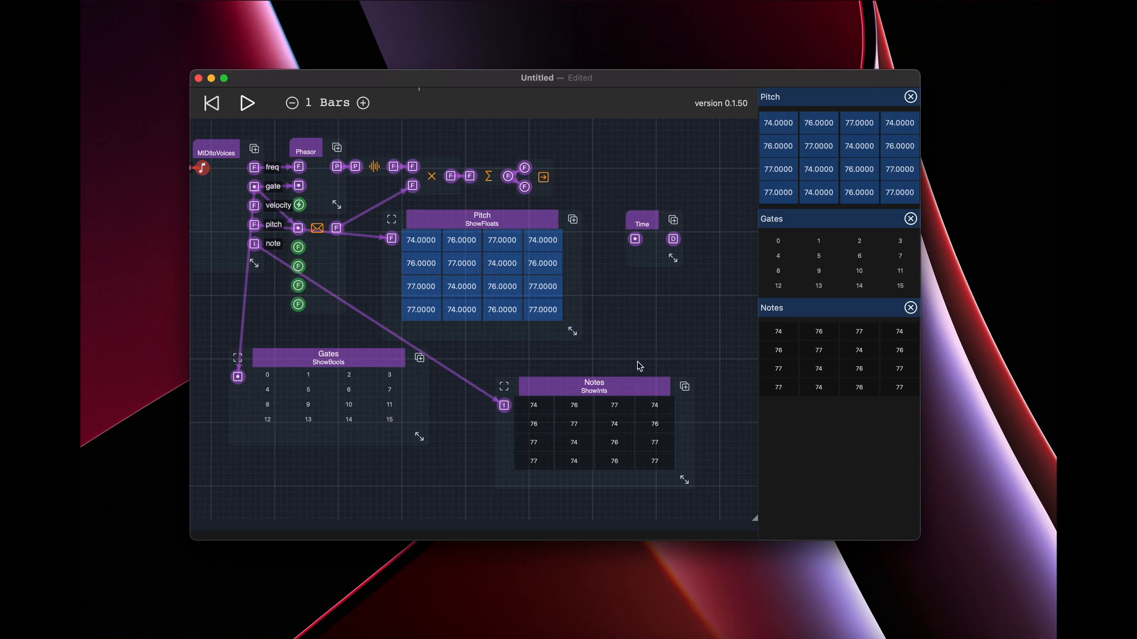
drag(623, 392, 570, 375)
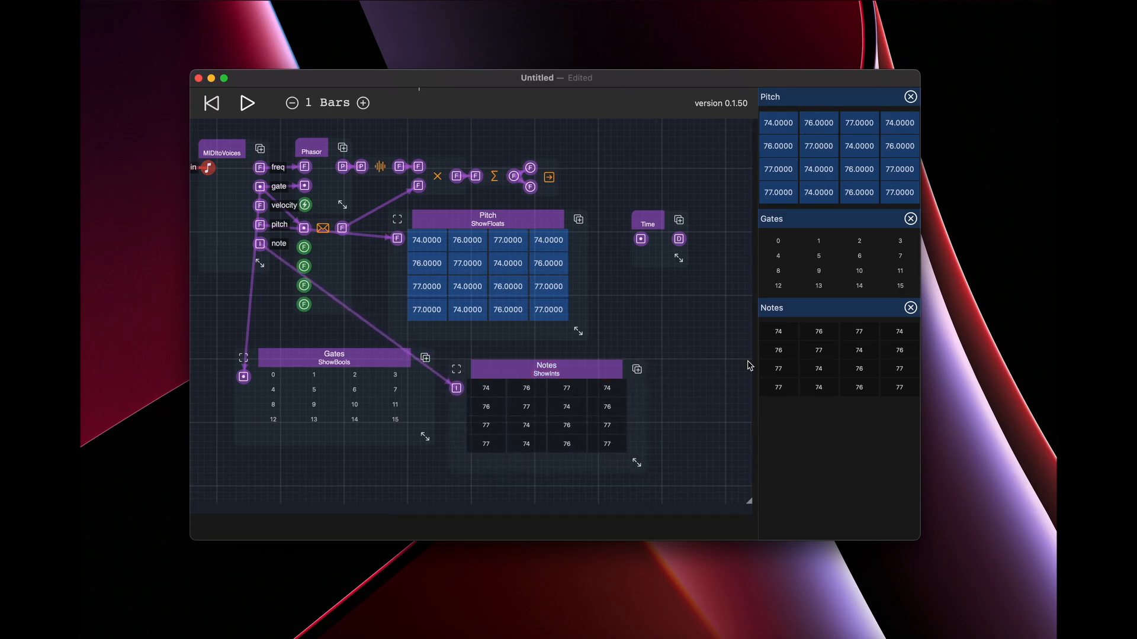
Move the Time component up beyond the end of the audio chain and connect the MIDItoVoices gate output to its input.
click(654, 216)
drag(650, 222, 662, 241)
drag(691, 325, 680, 349)
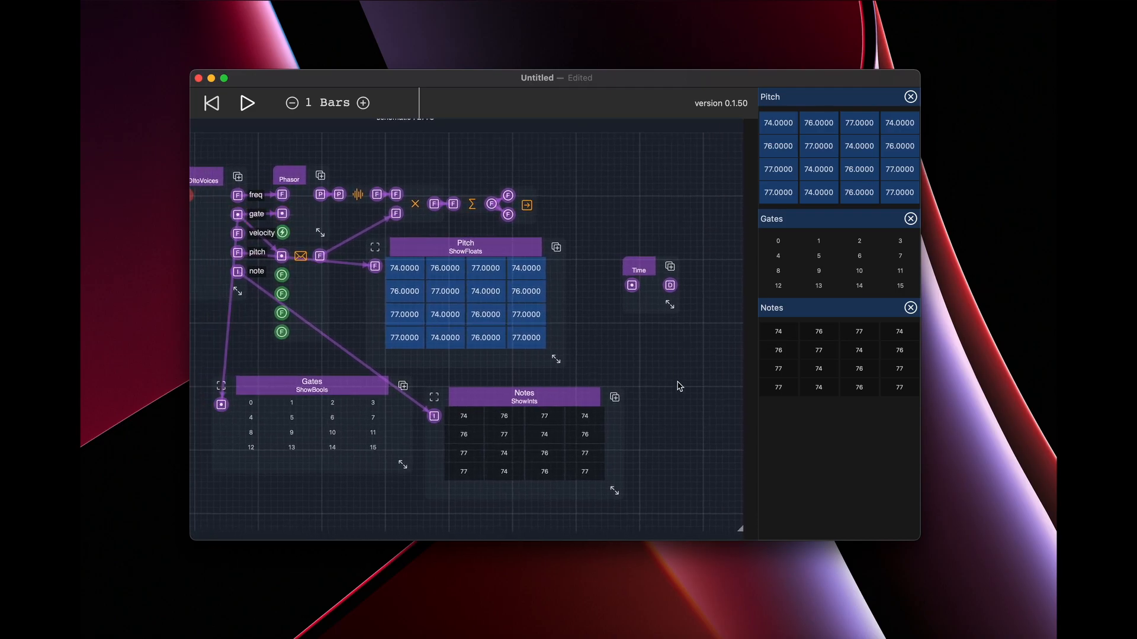
click(586, 324)
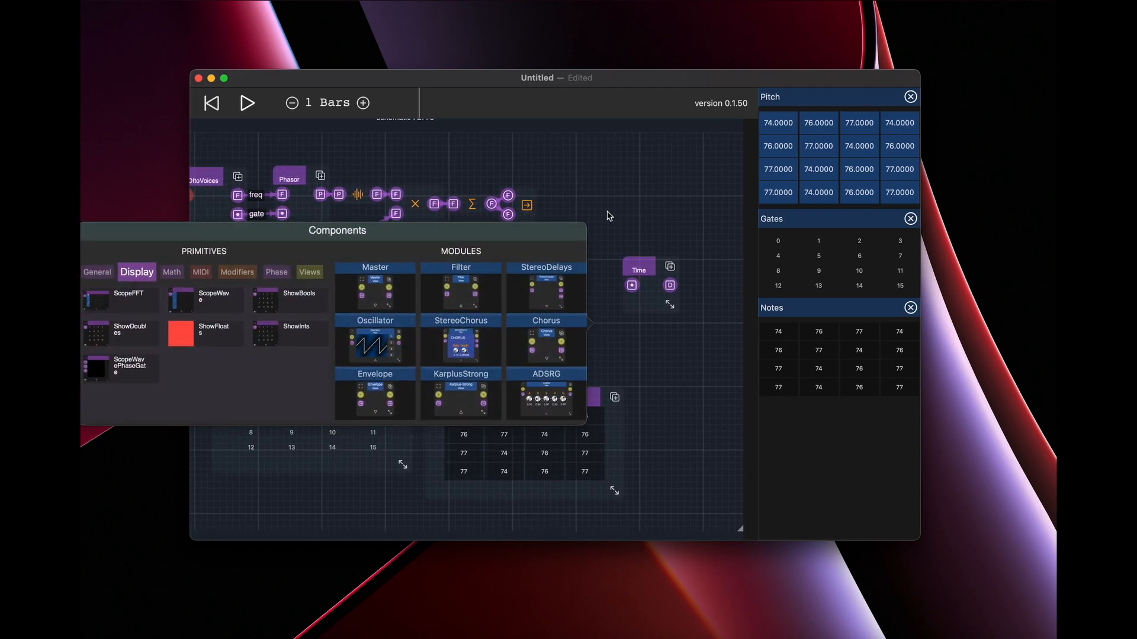
click(608, 213)
drag(242, 214, 605, 145)
Add a ShowDoubles display below the Time component, enlarge it, and feed it from the Time output.
click(627, 253)
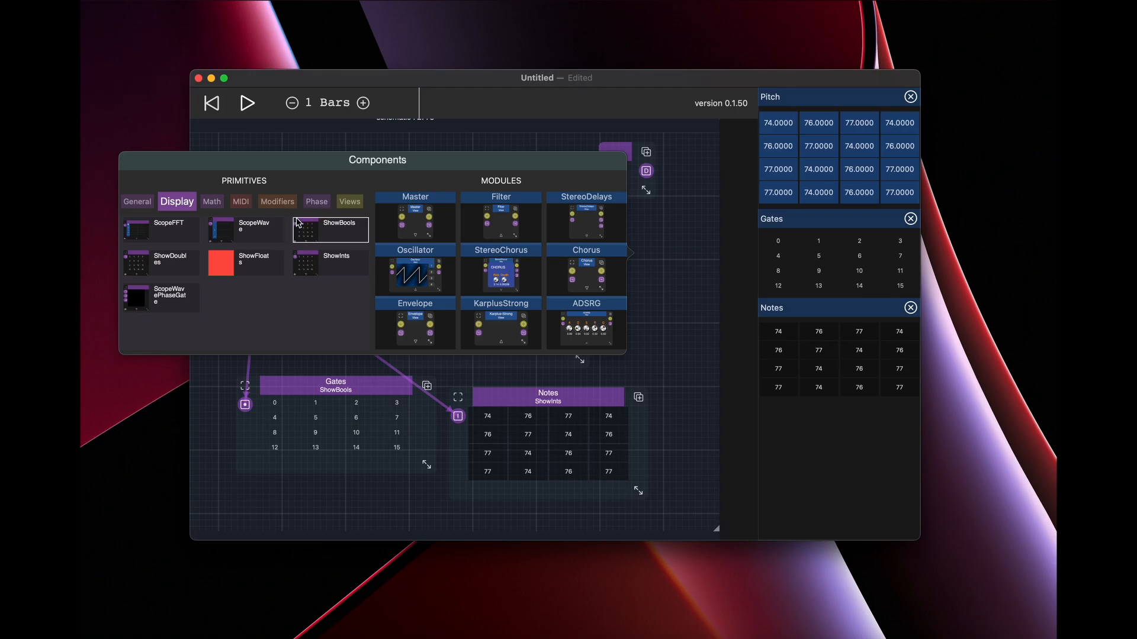
click(171, 261)
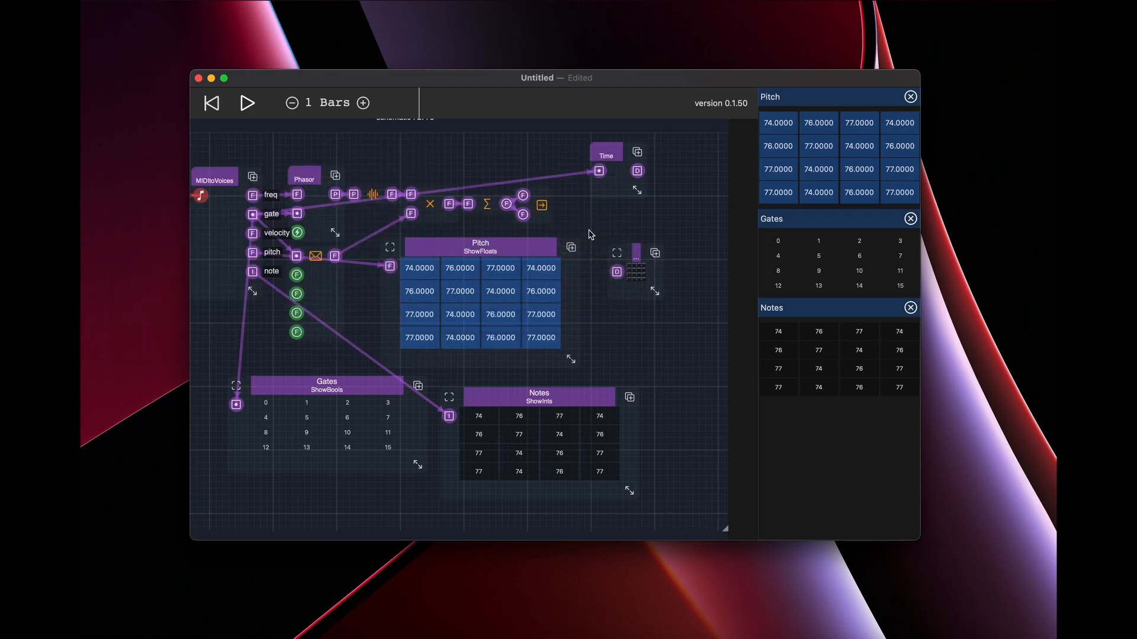
drag(650, 291, 718, 347)
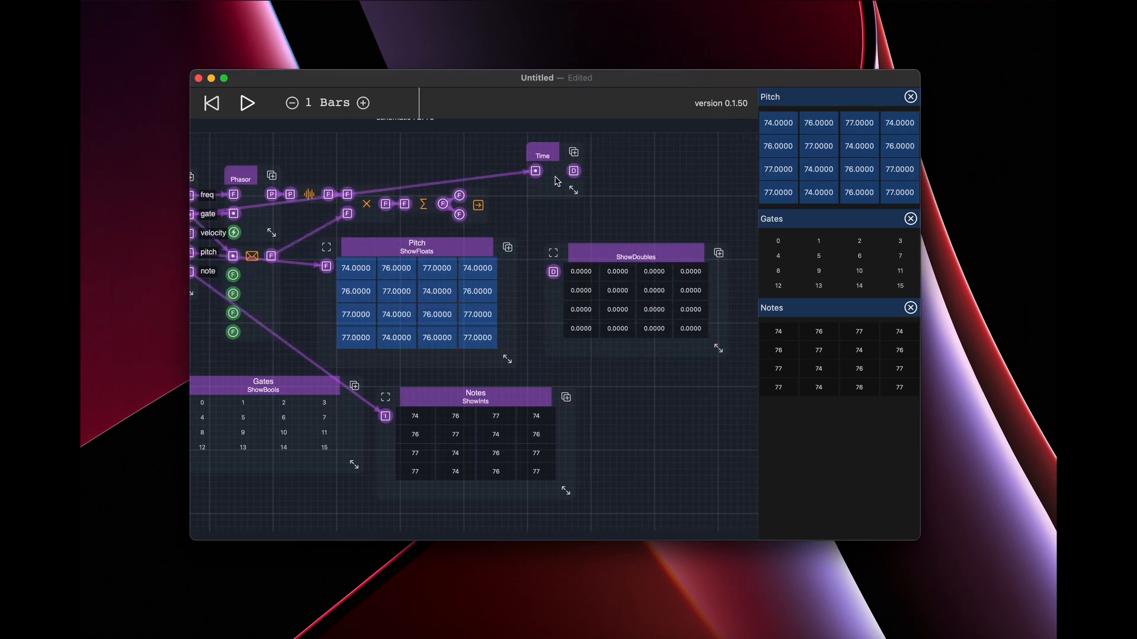
drag(571, 175, 553, 272)
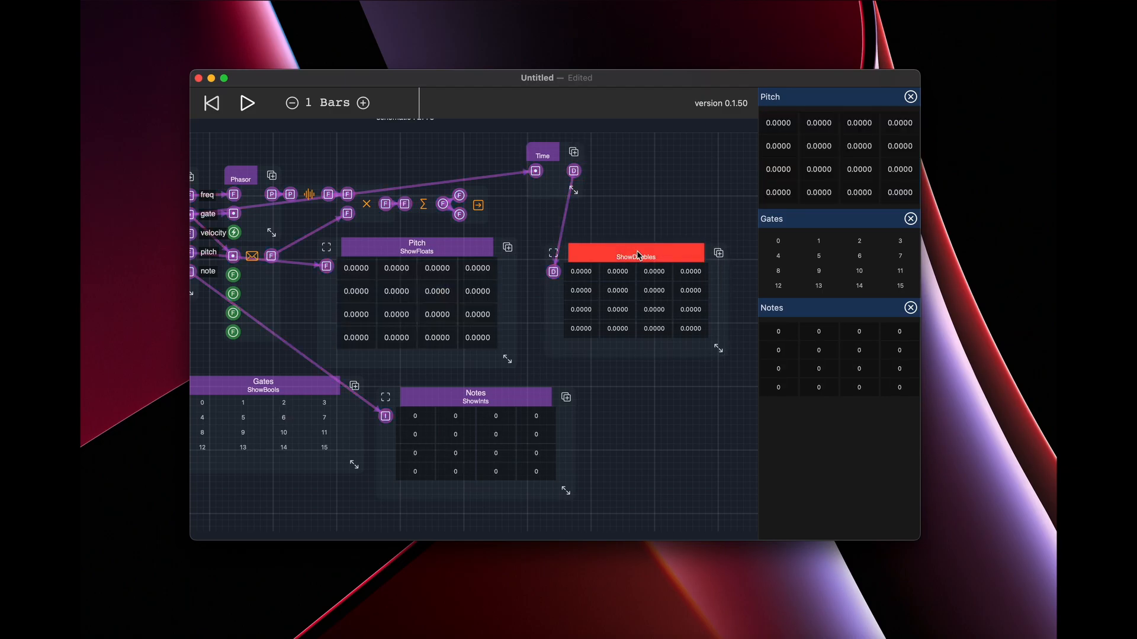
Name the ShowDoubles display Time and pin its canvas below the pinned Notes grid, enlarging the display slightly.
click(658, 307)
click(690, 380)
text(Tim)
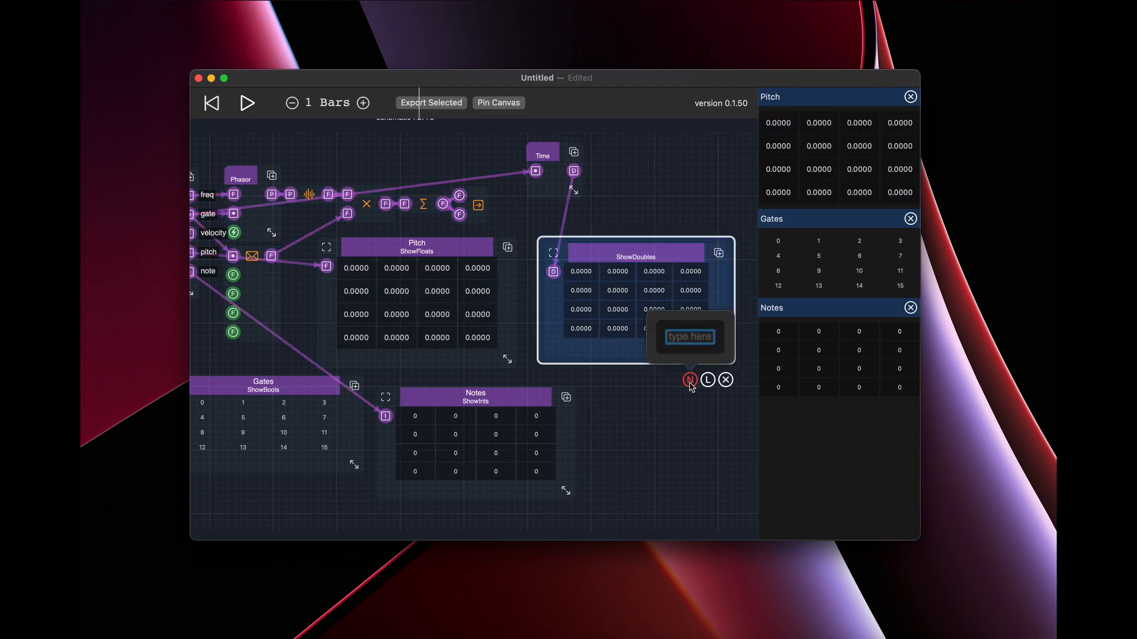
text(e)
key(Return)
click(661, 276)
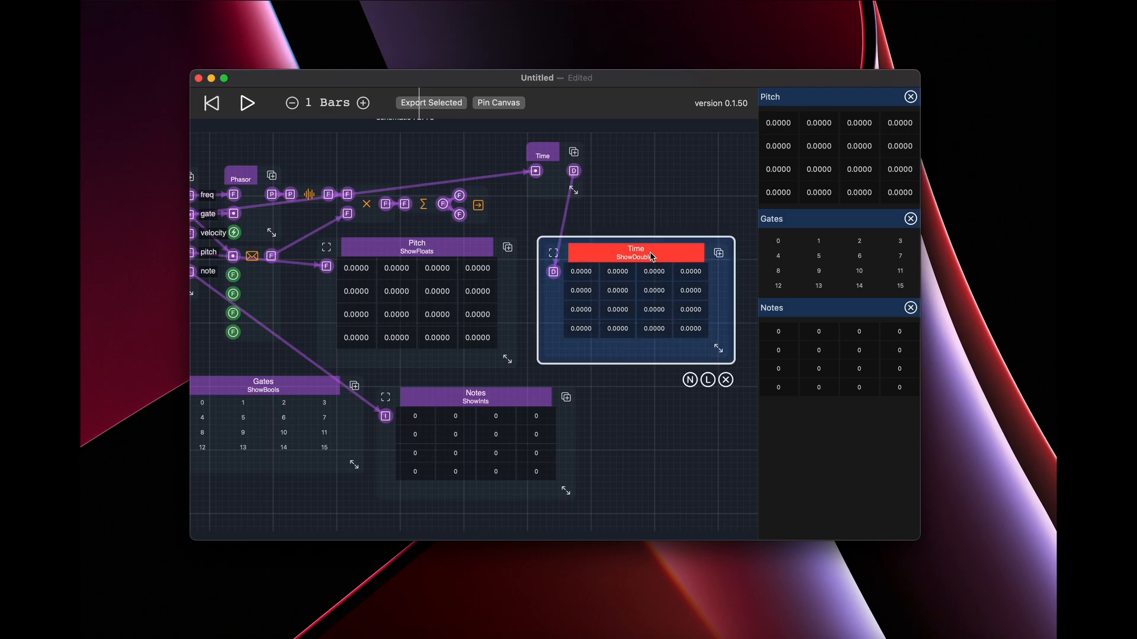
click(508, 107)
click(642, 404)
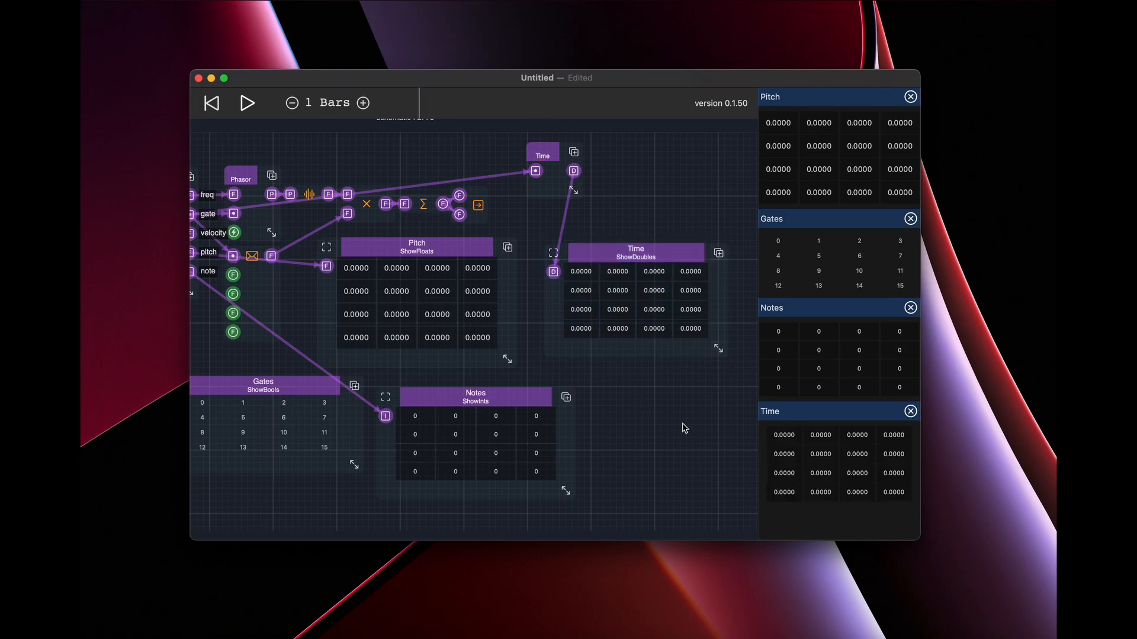
drag(719, 349, 727, 356)
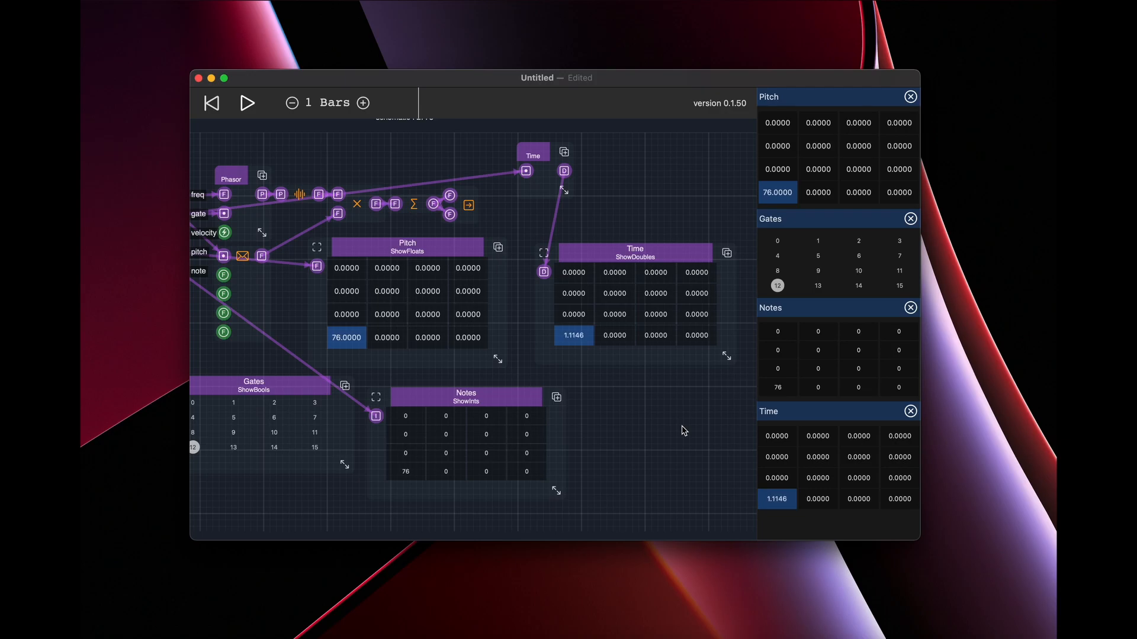